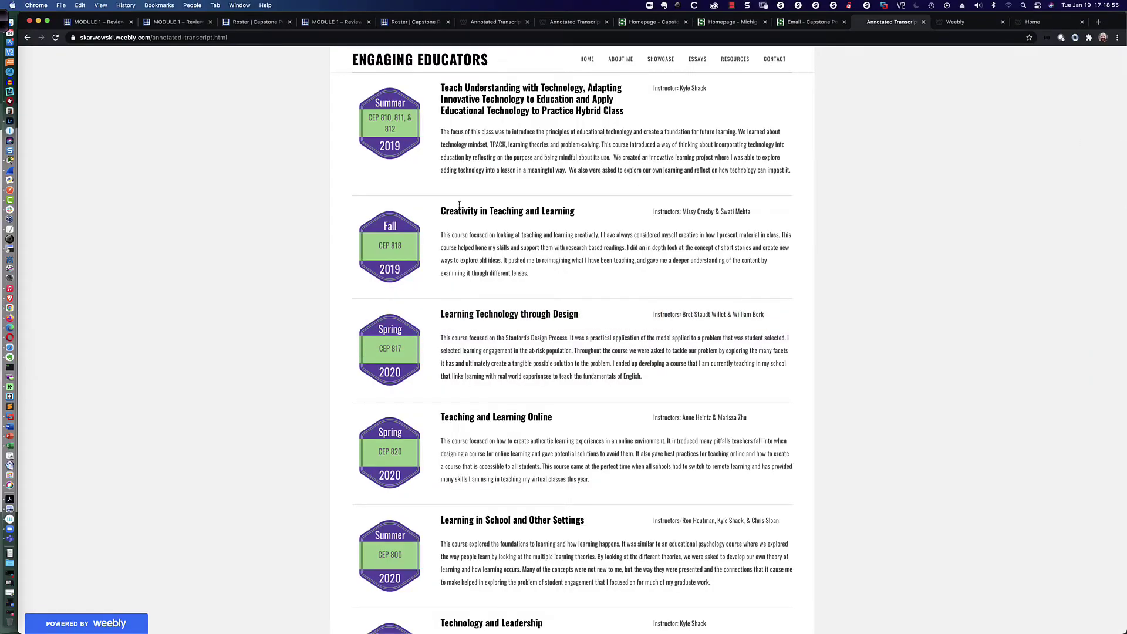
- Open the Graduate Coursework > Annotated Transcript page in the Weebly site editor
scroll(458, 204, down, 3)
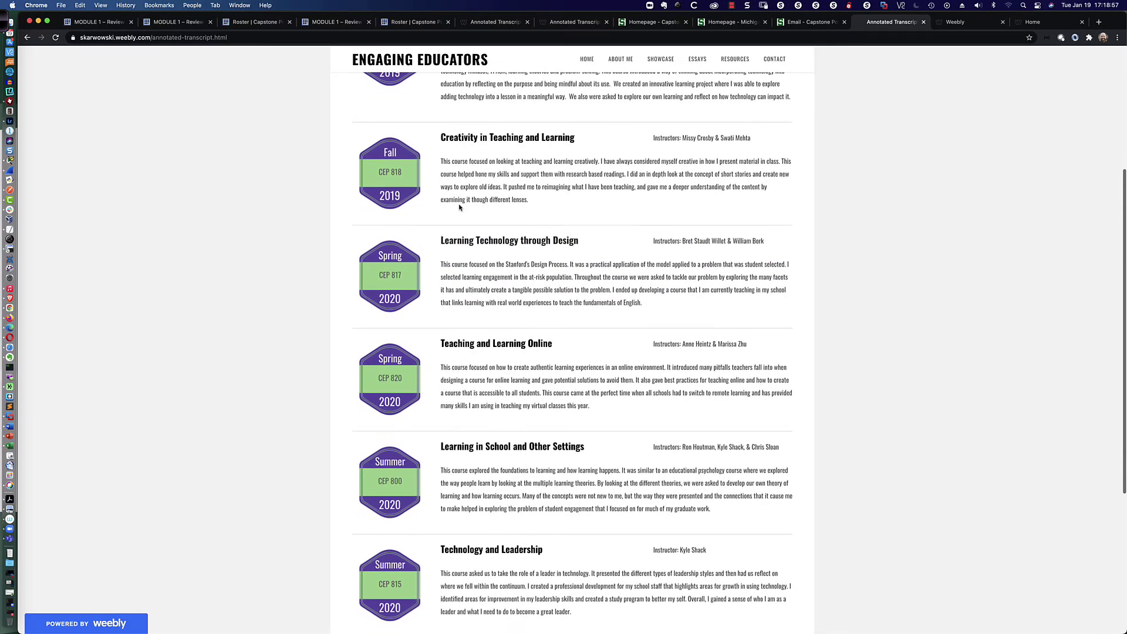
scroll(459, 207, down, 2)
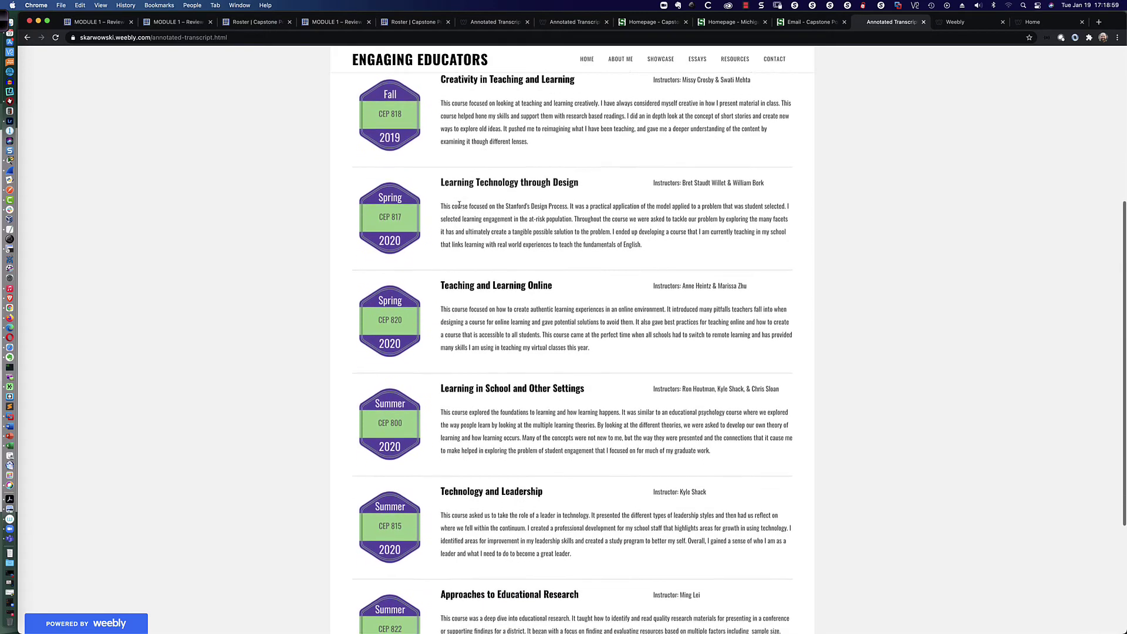
scroll(459, 204, down, 2)
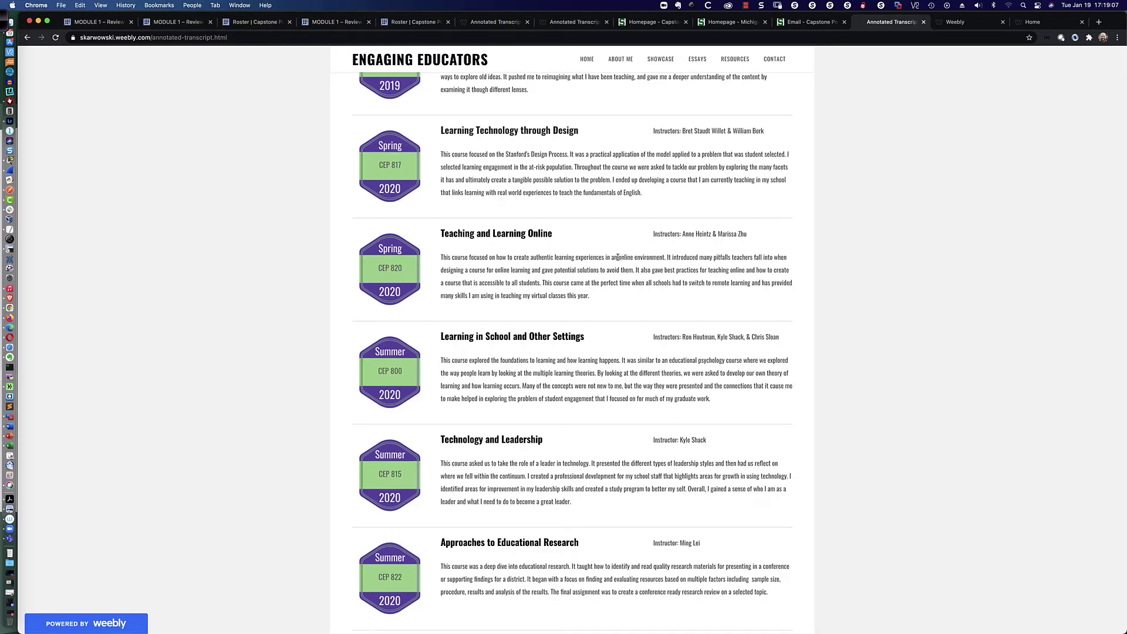
scroll(546, 271, down, 2)
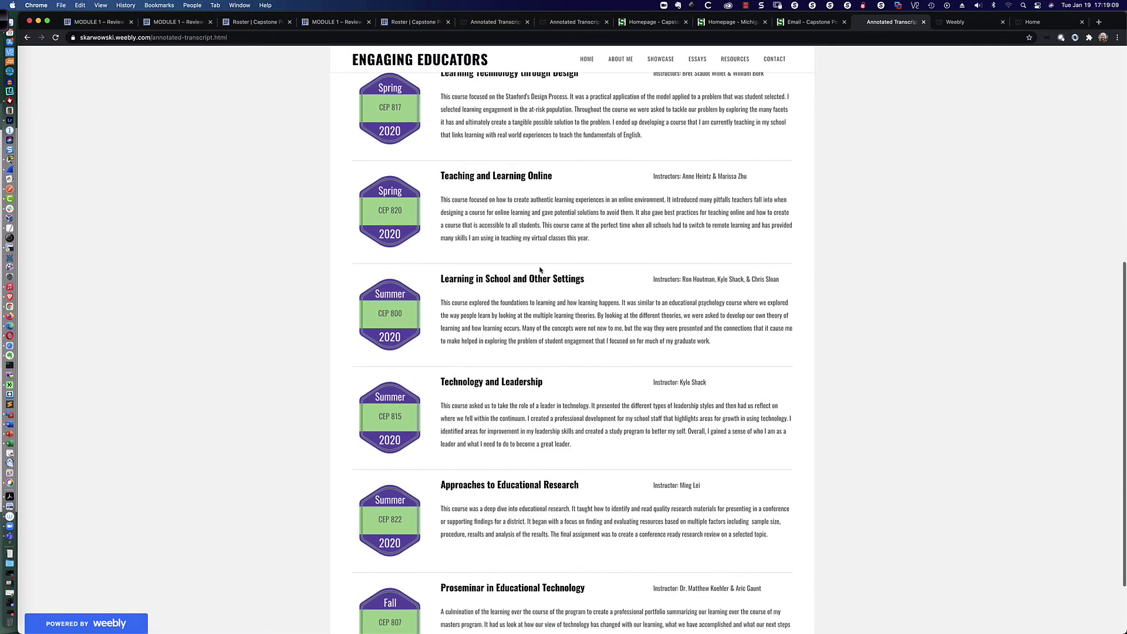
scroll(540, 270, down, 2)
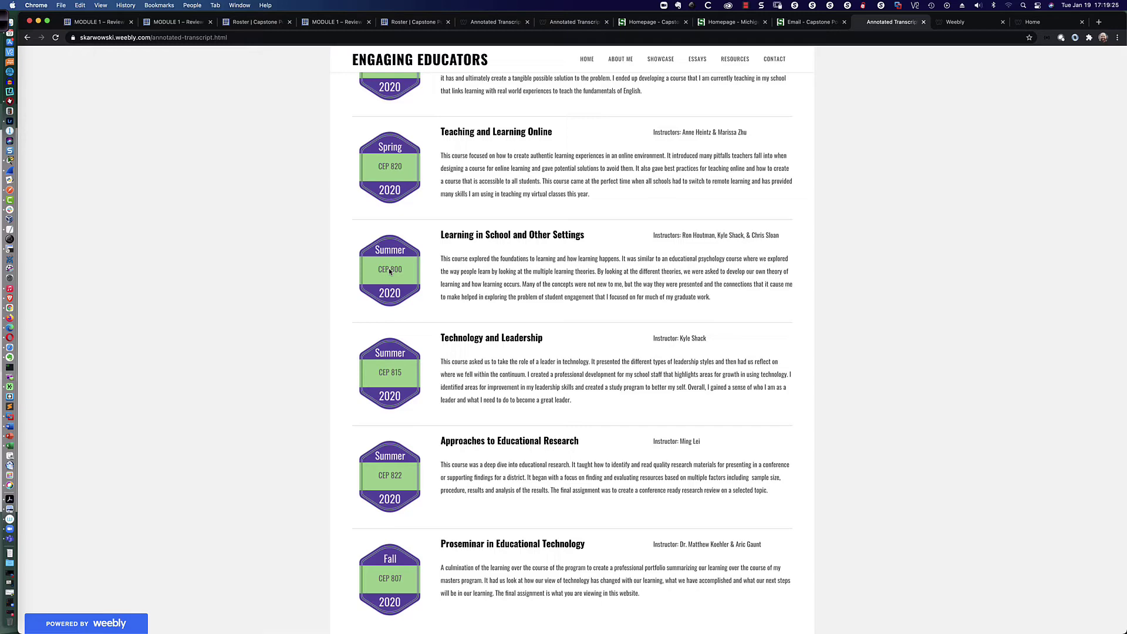
click(952, 23)
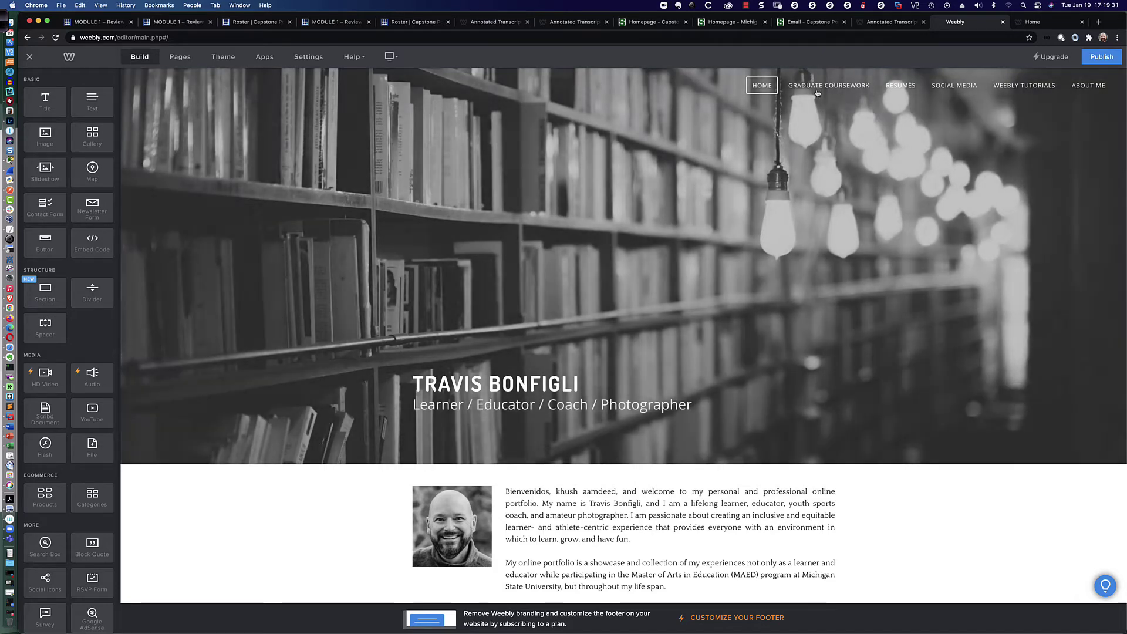
click(817, 108)
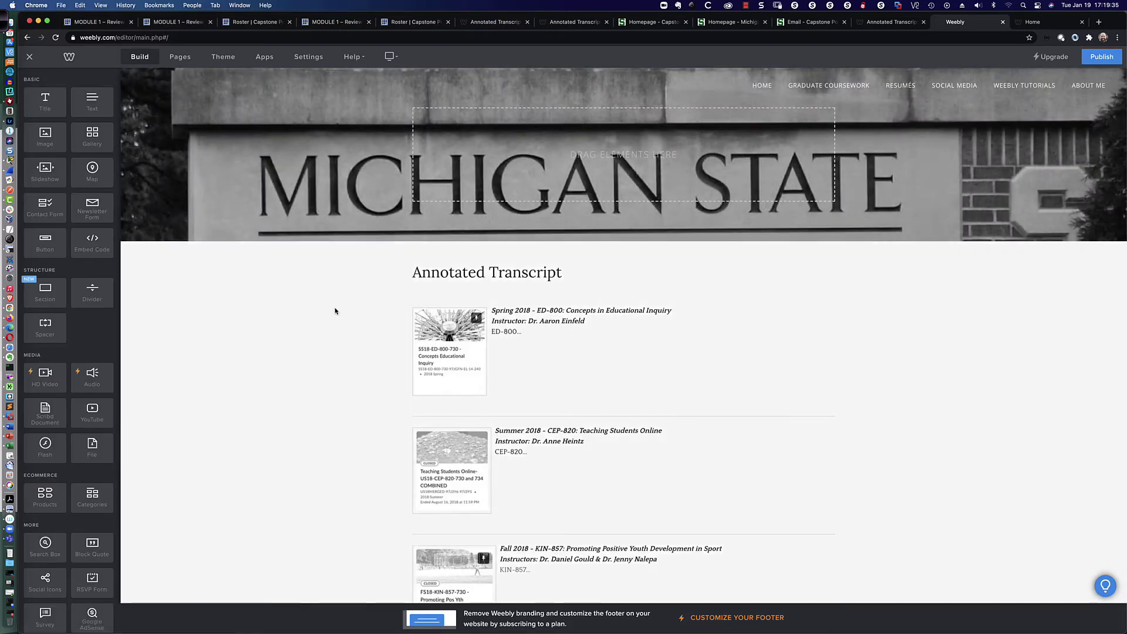
- Scroll to the page bottom, ending at the Fall 2020 EAD-861: Adult Learning entry and footer
scroll(332, 305, down, 1)
scroll(333, 306, down, 3)
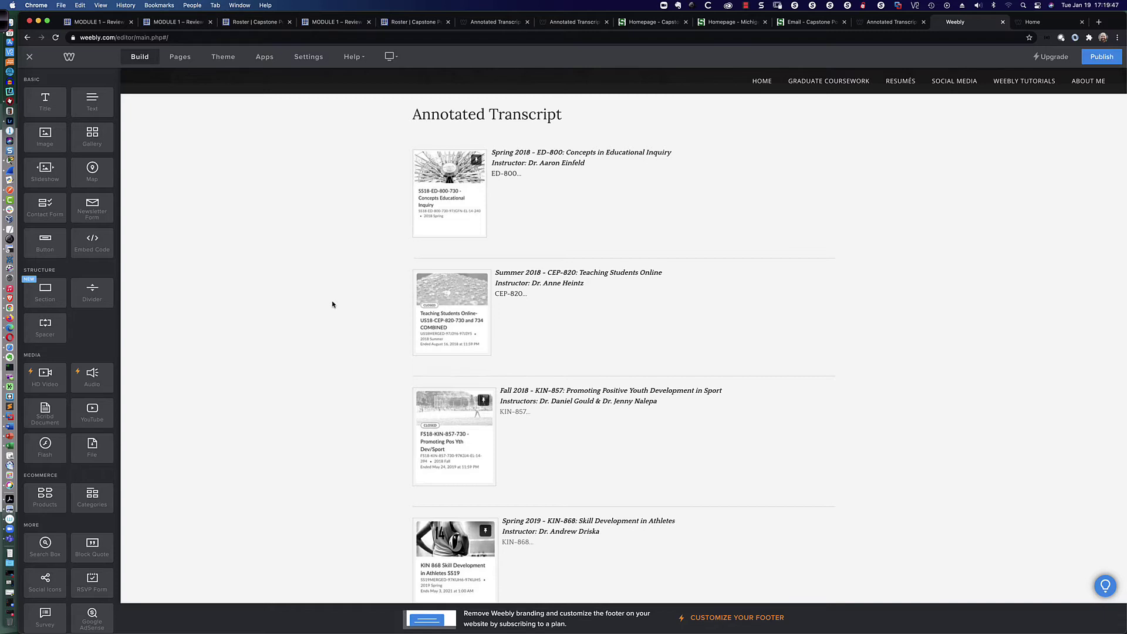
scroll(332, 304, down, 4)
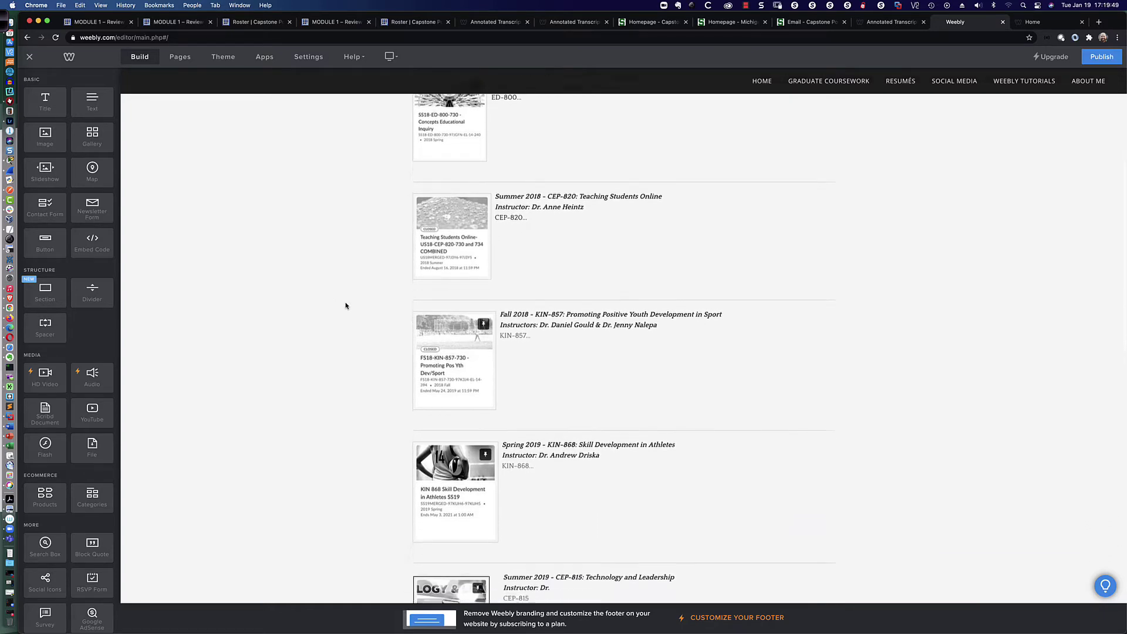
scroll(346, 305, down, 4)
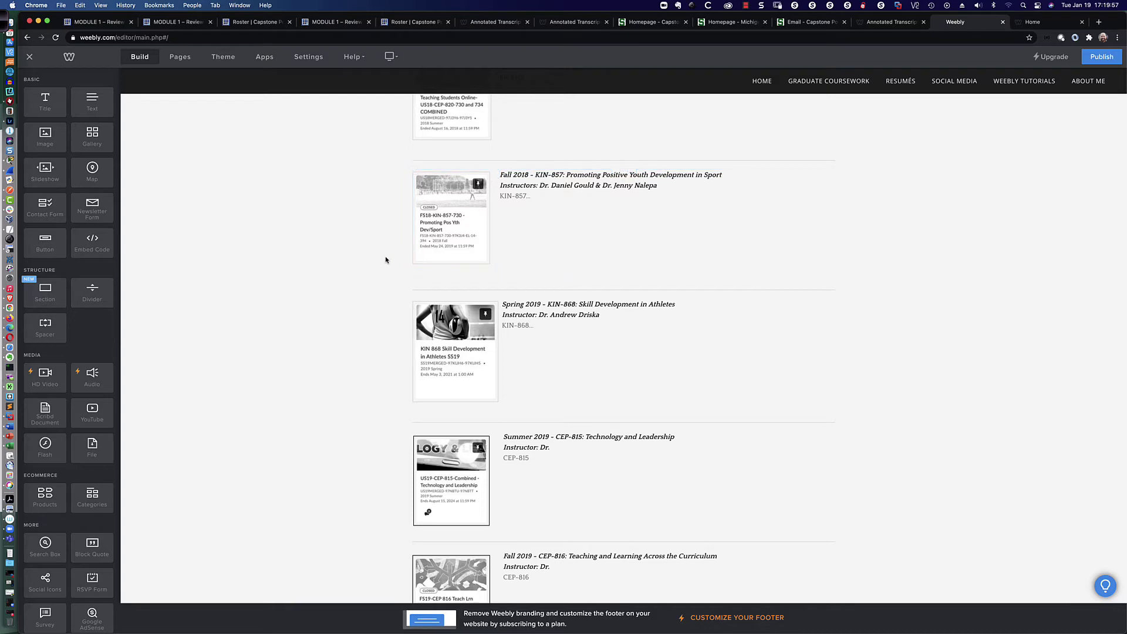
scroll(385, 256, down, 2)
scroll(385, 259, down, 3)
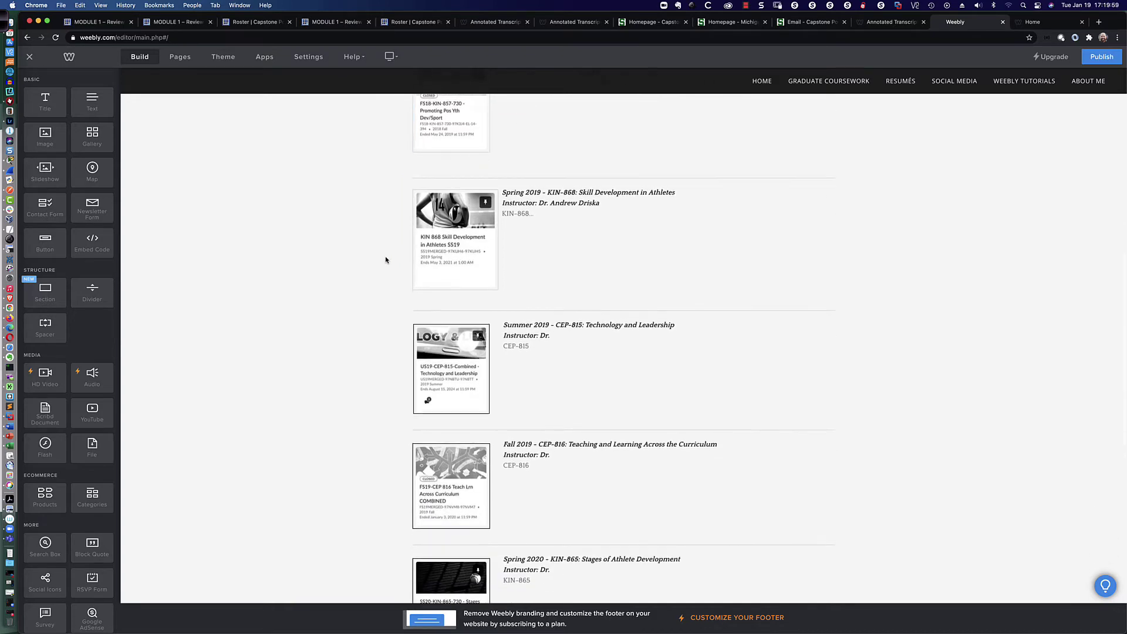
scroll(386, 259, down, 1)
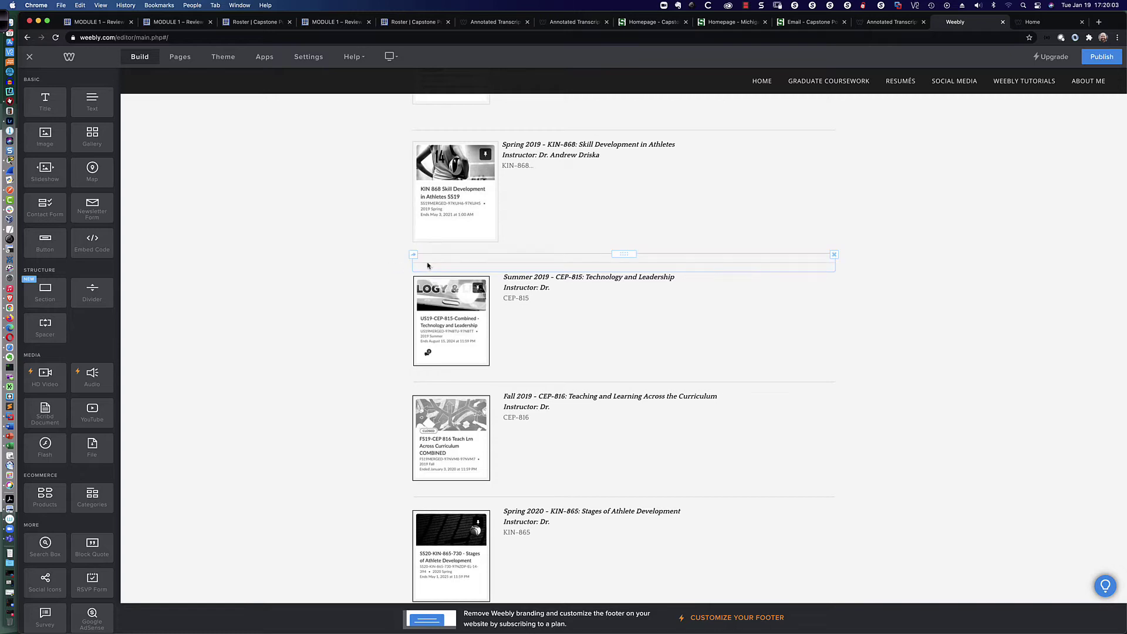
scroll(391, 265, down, 2)
scroll(393, 268, down, 1)
scroll(399, 268, down, 1)
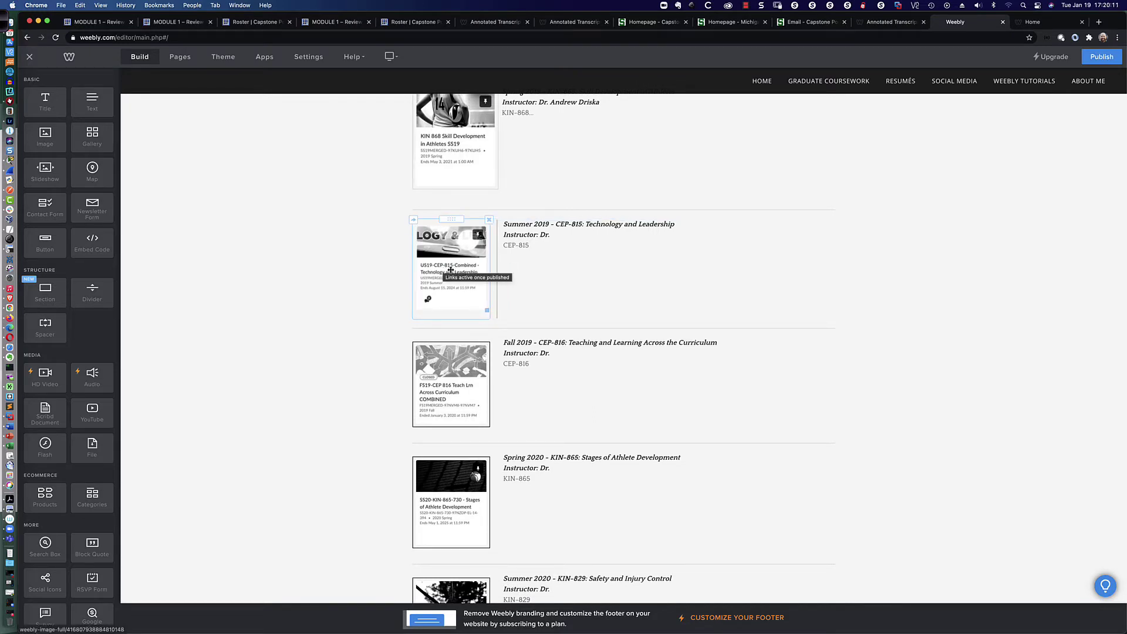
scroll(393, 274, down, 2)
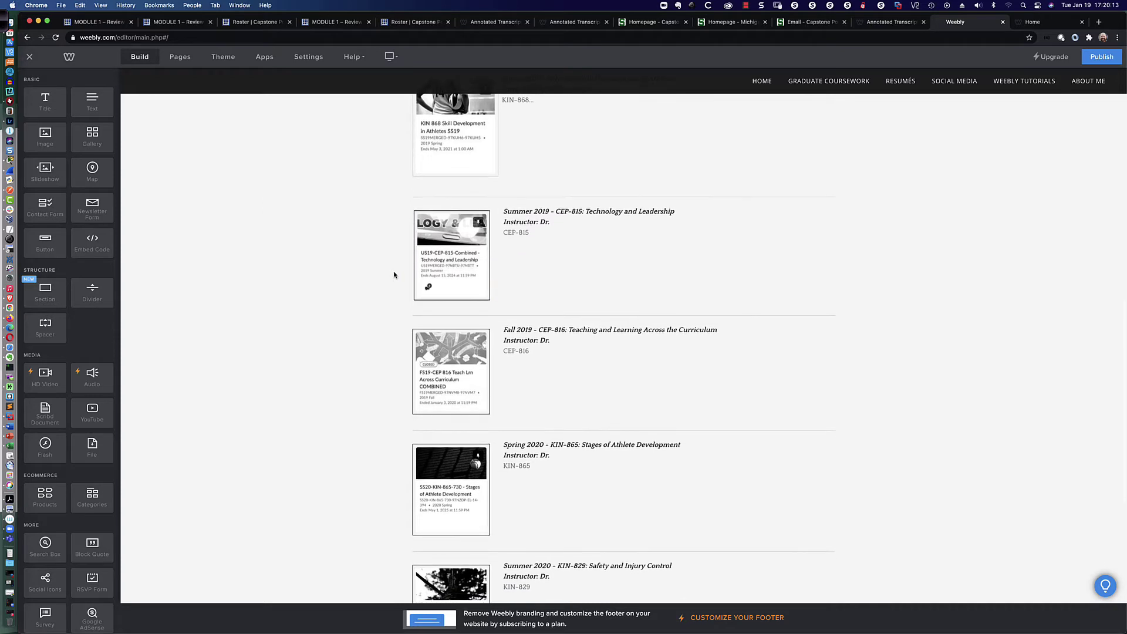
scroll(394, 275, down, 10)
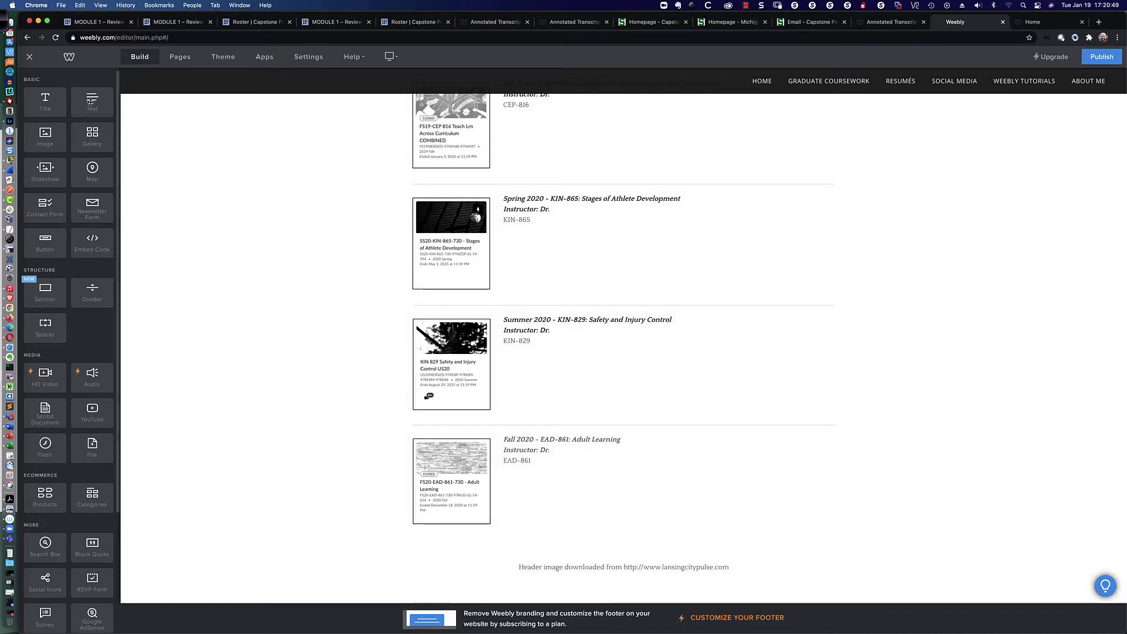
- Drop a Text element directly beneath the Fall 2020 EAD-861: Adult Learning entry
click(90, 104)
drag(91, 104, 335, 441)
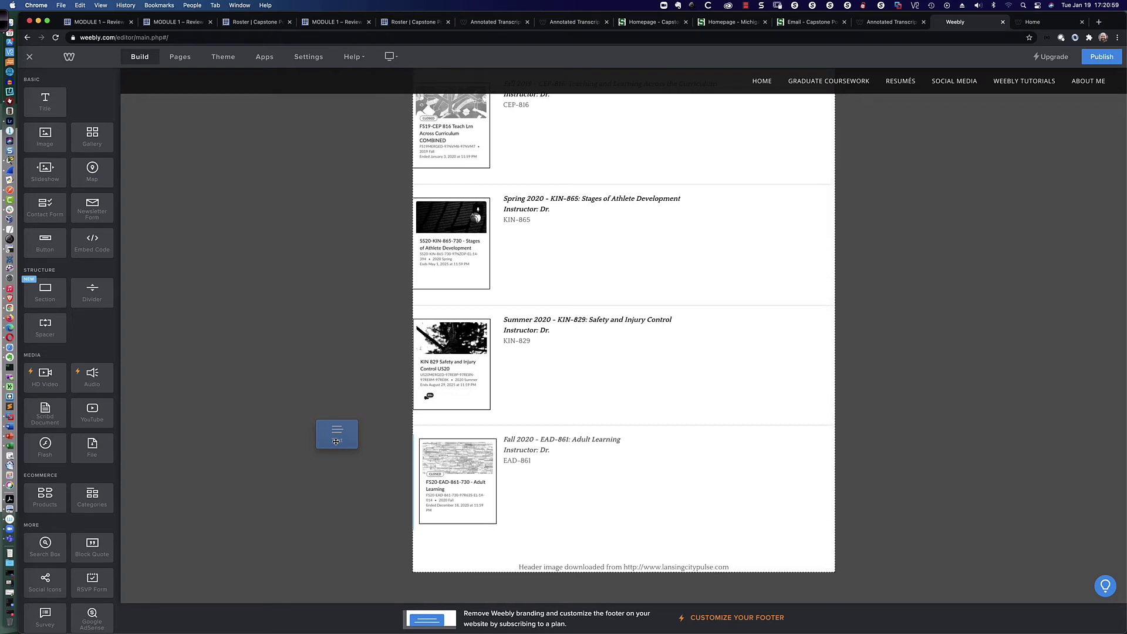
drag(336, 442, 413, 547)
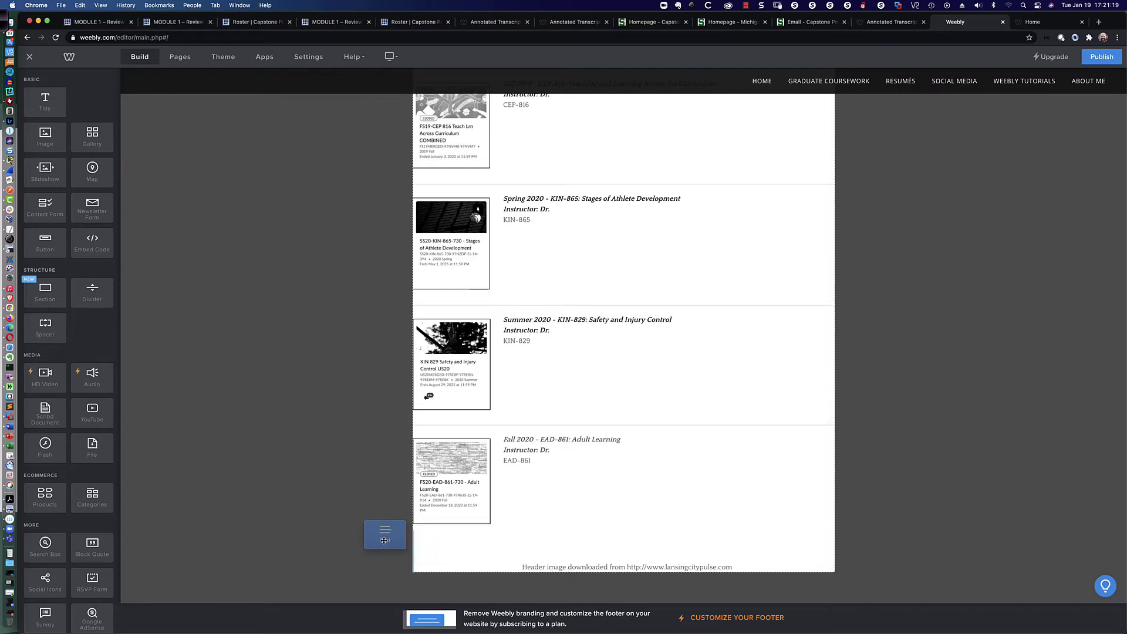
drag(385, 535, 601, 545)
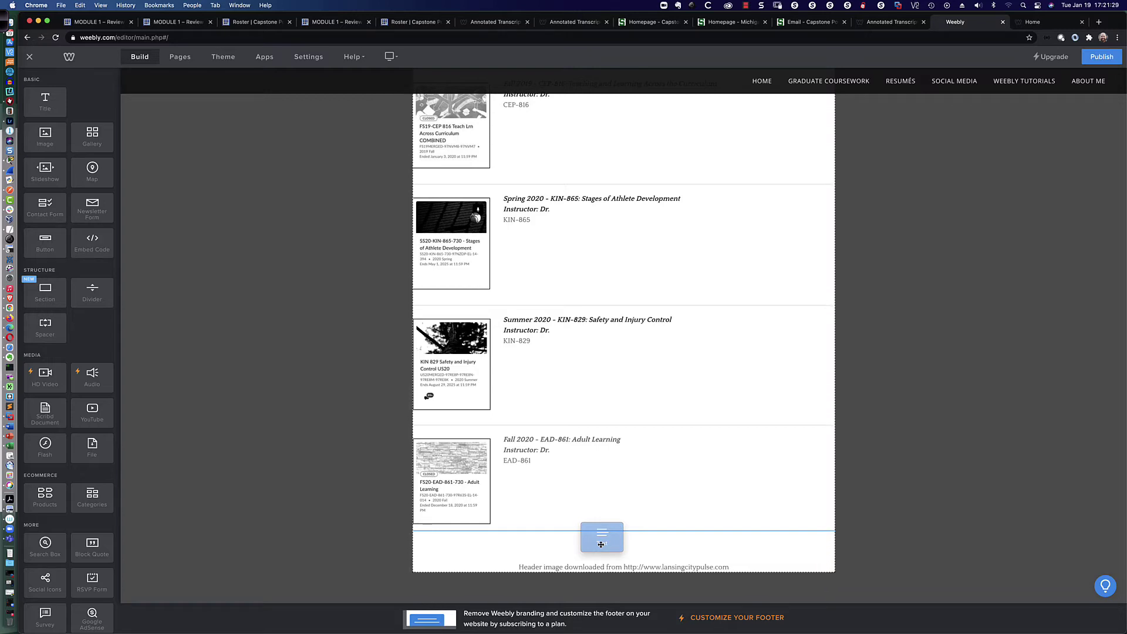
mouse_move(601, 544)
mouse_down()
mouse_move(619, 543)
mouse_move(615, 559)
mouse_move(609, 492)
mouse_move(608, 548)
mouse_up()
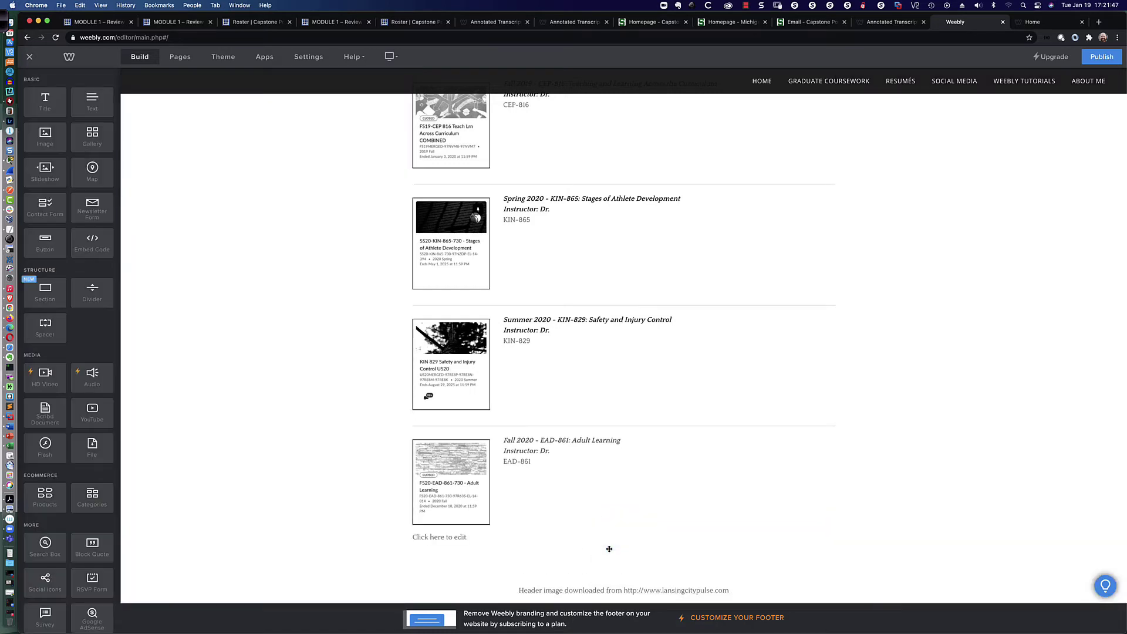
scroll(411, 531, down, 1)
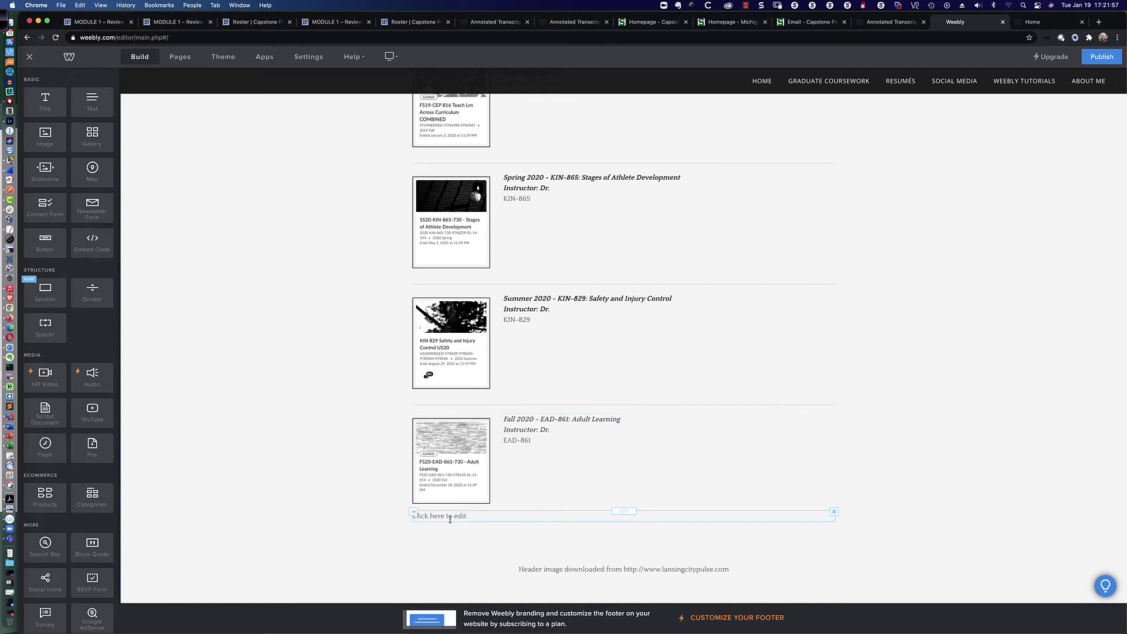
- Type ED-870 into the new text block and add a Divider line above it
click(474, 516)
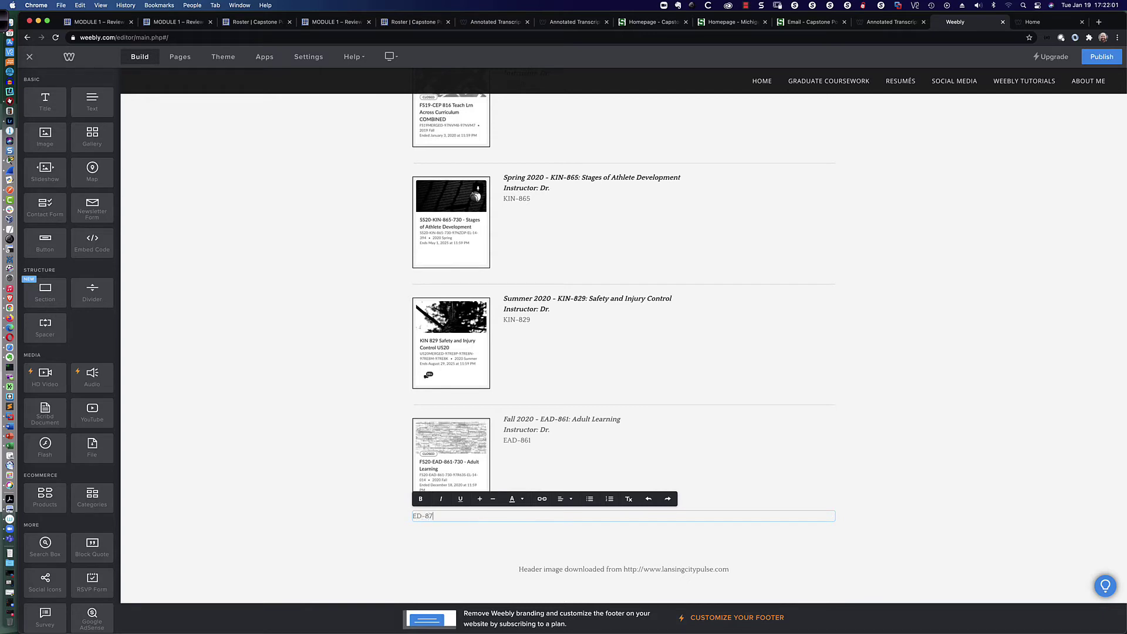
text(ED-870)
click(403, 522)
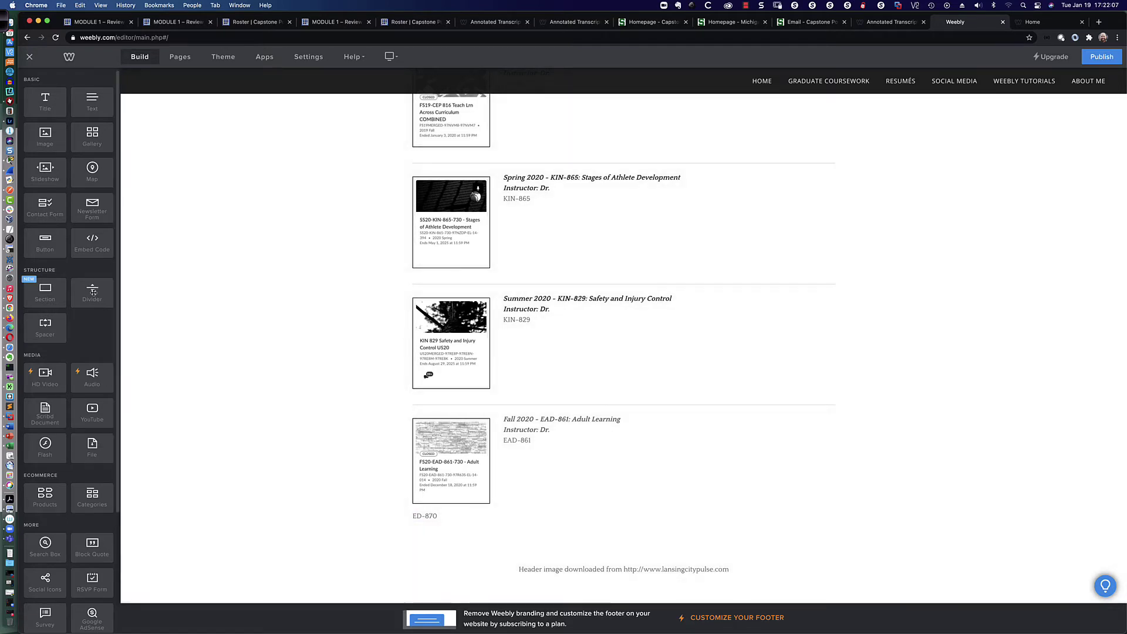
drag(93, 292, 616, 515)
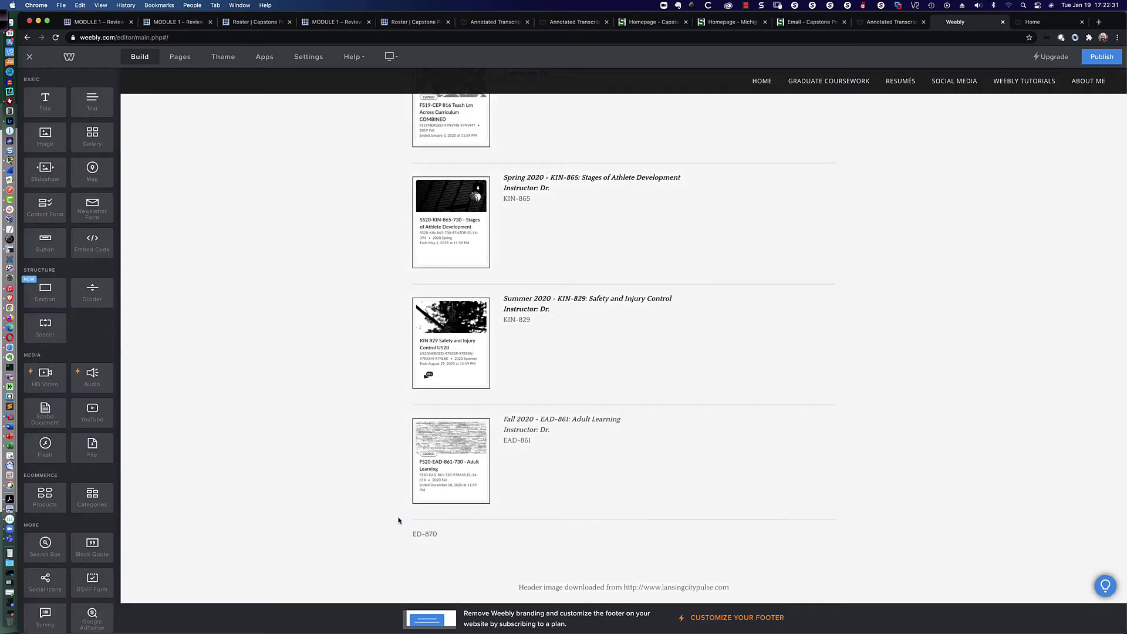
scroll(398, 521, down, 1)
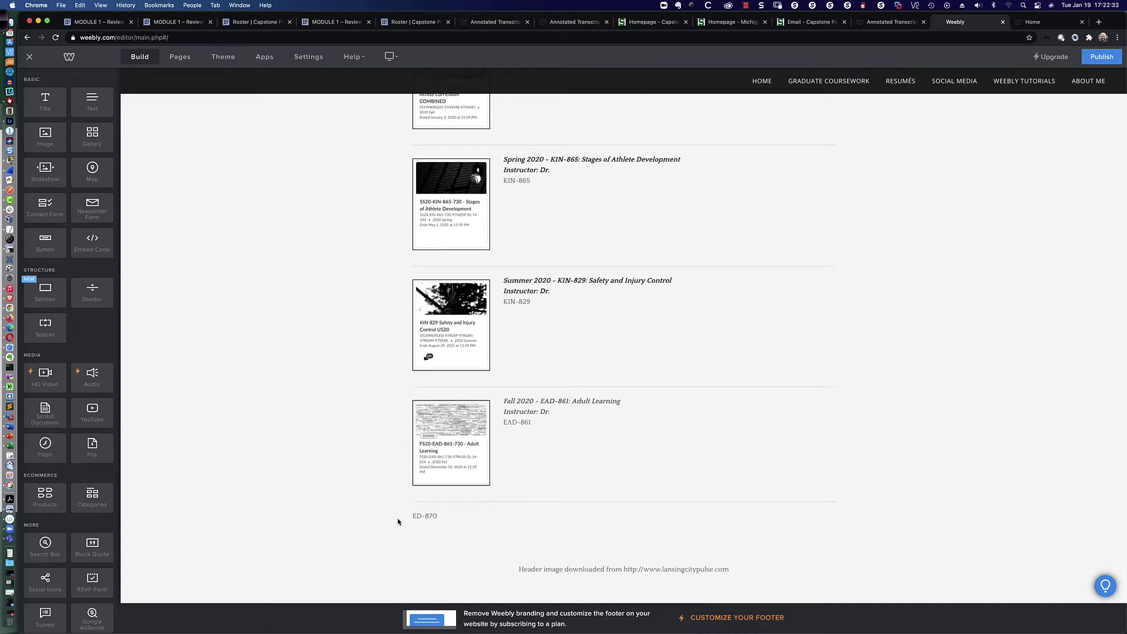
scroll(391, 457, up, 4)
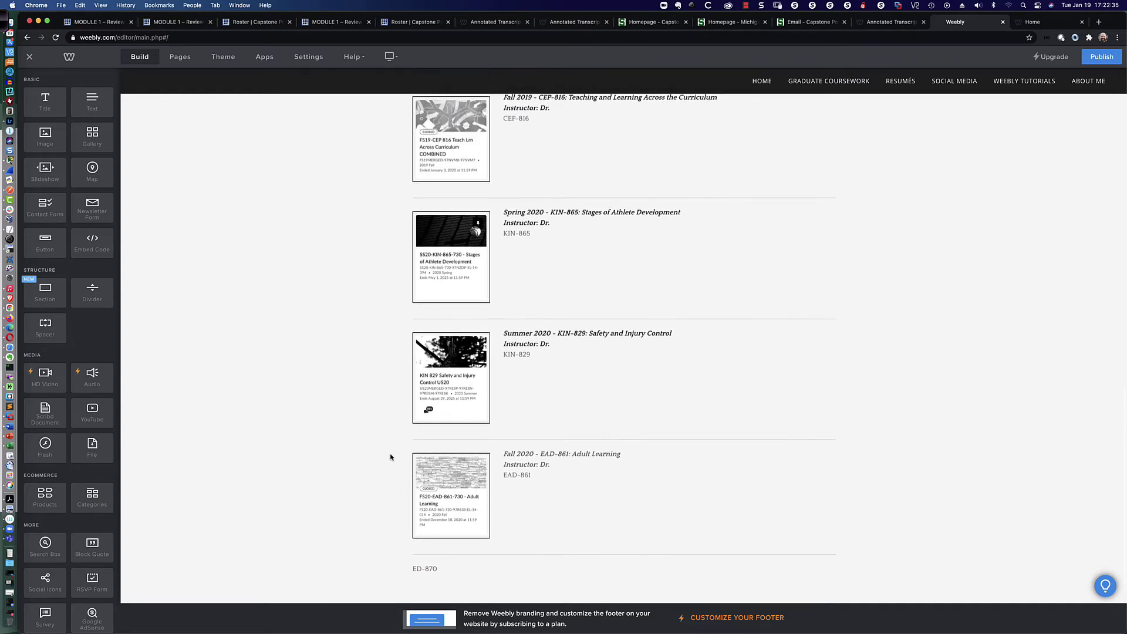
scroll(391, 457, down, 4)
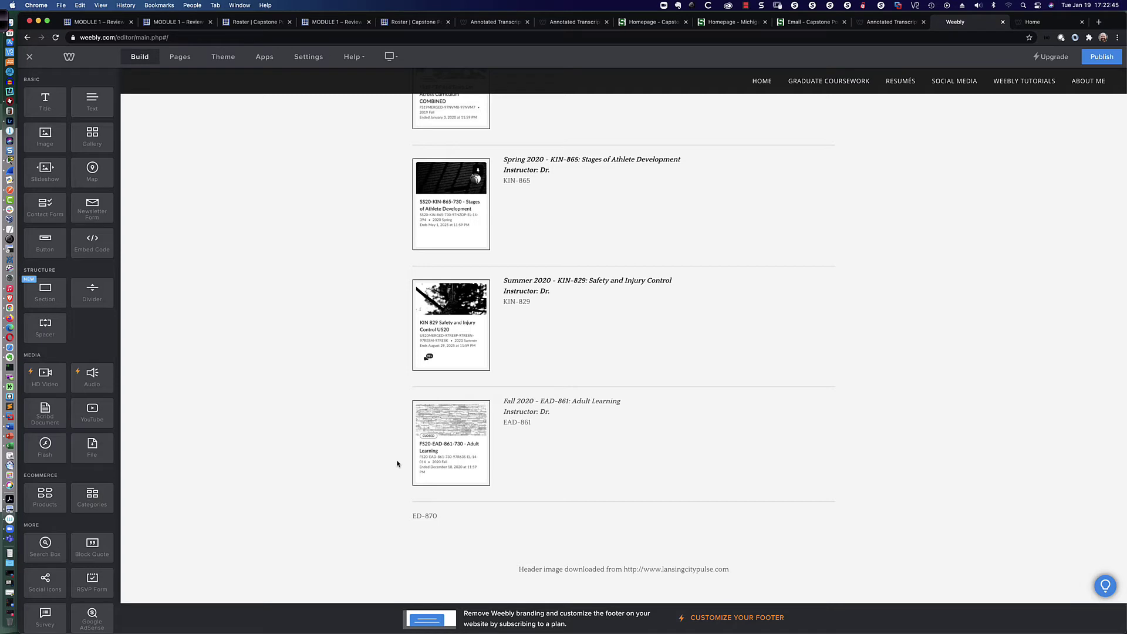
scroll(397, 464, up, 8)
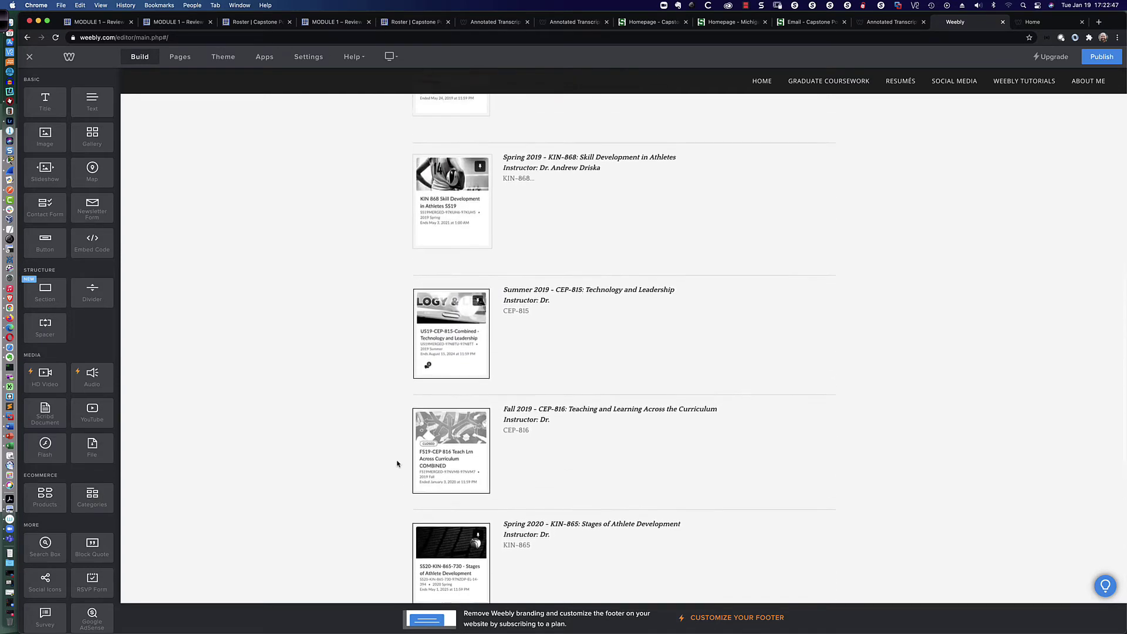
scroll(397, 463, up, 5)
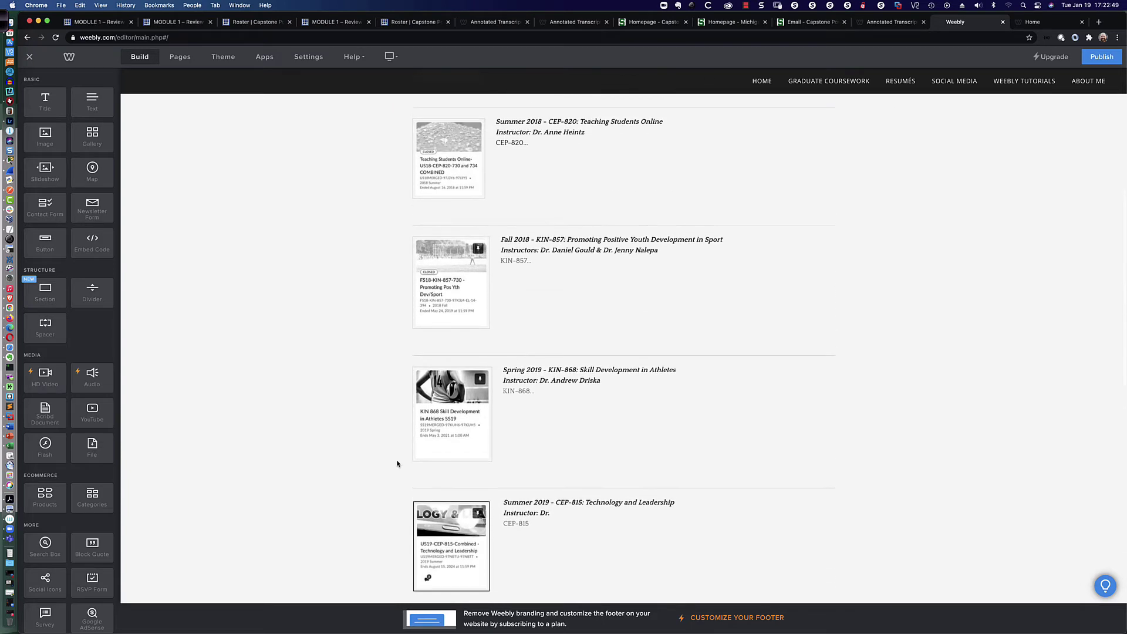
scroll(397, 464, down, 10)
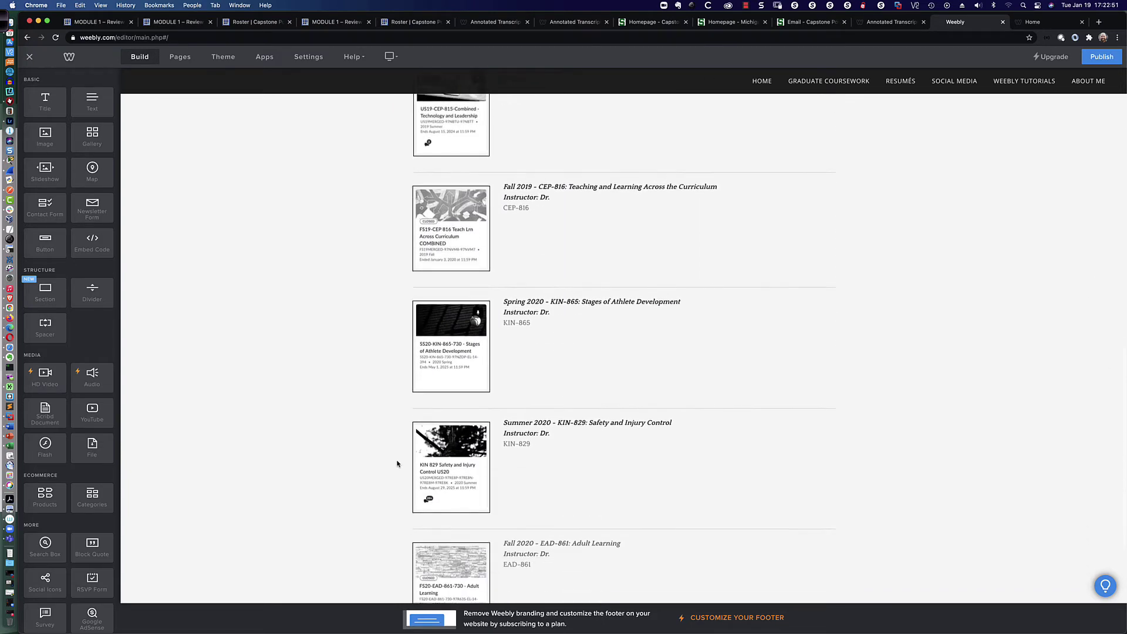
scroll(397, 463, down, 3)
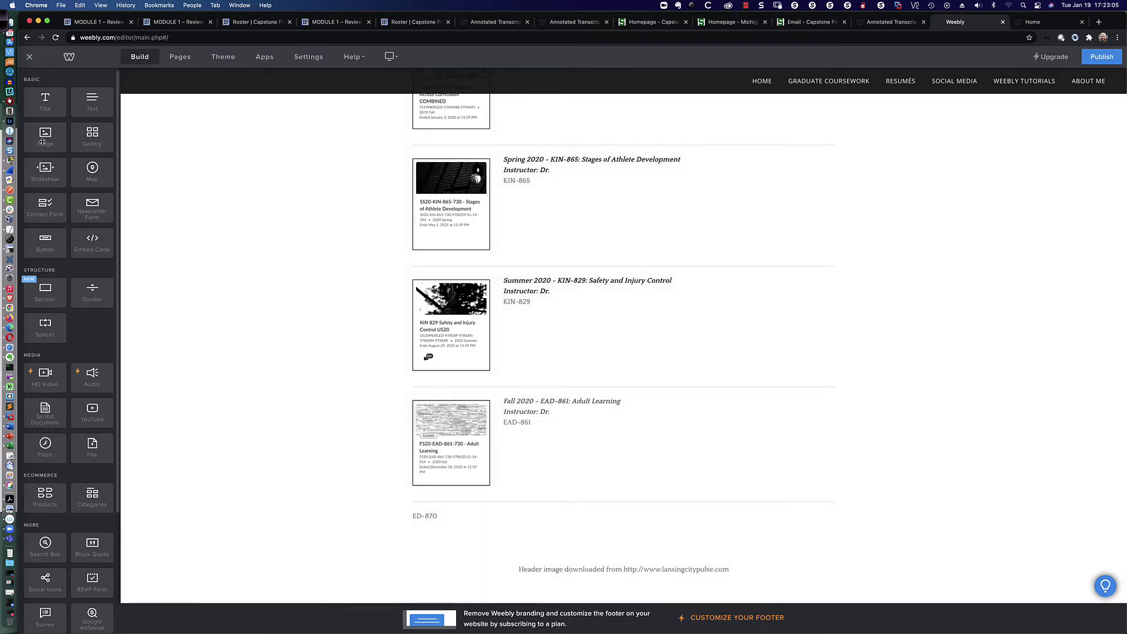
- Drop an Image element beside the Fall 2020 entry, then delete that misplaced placeholder
drag(43, 142, 387, 424)
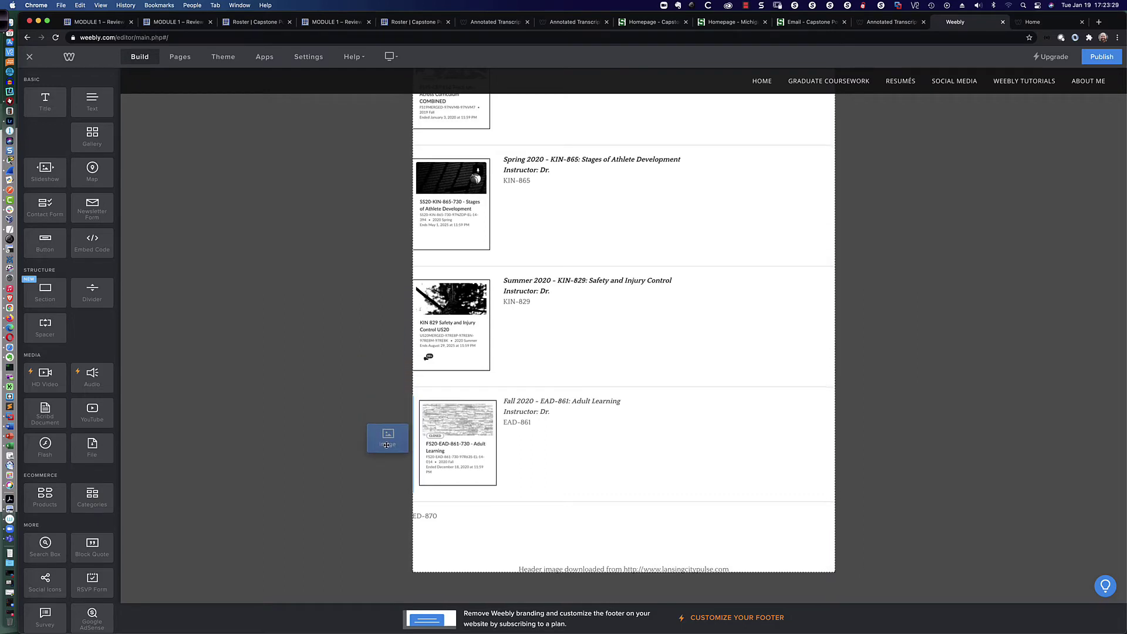
drag(386, 445, 386, 445)
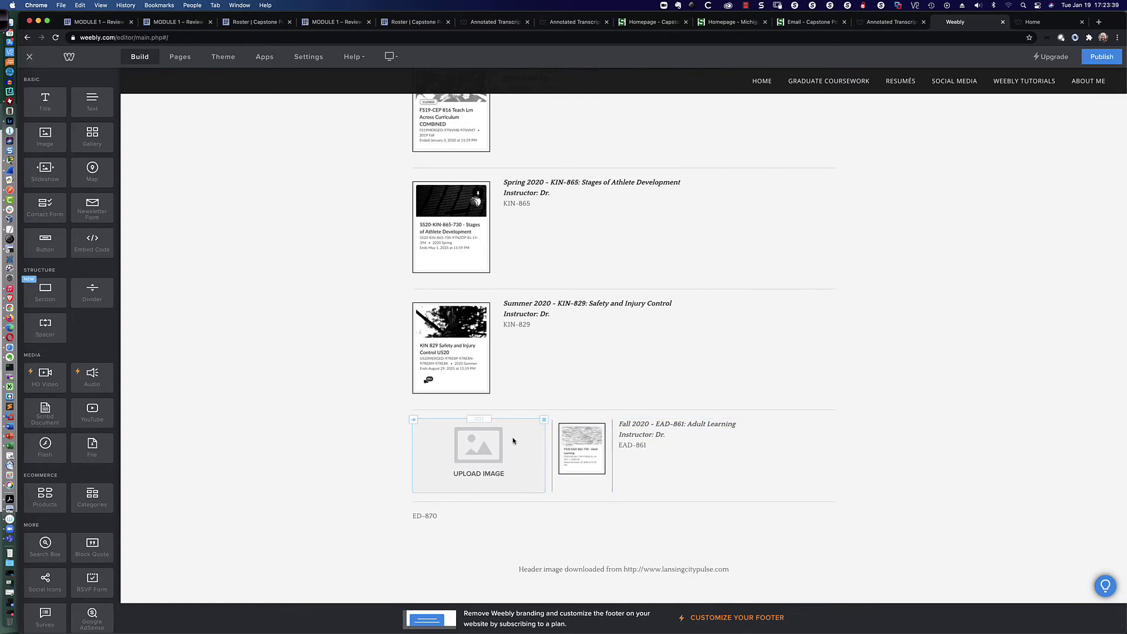
click(544, 421)
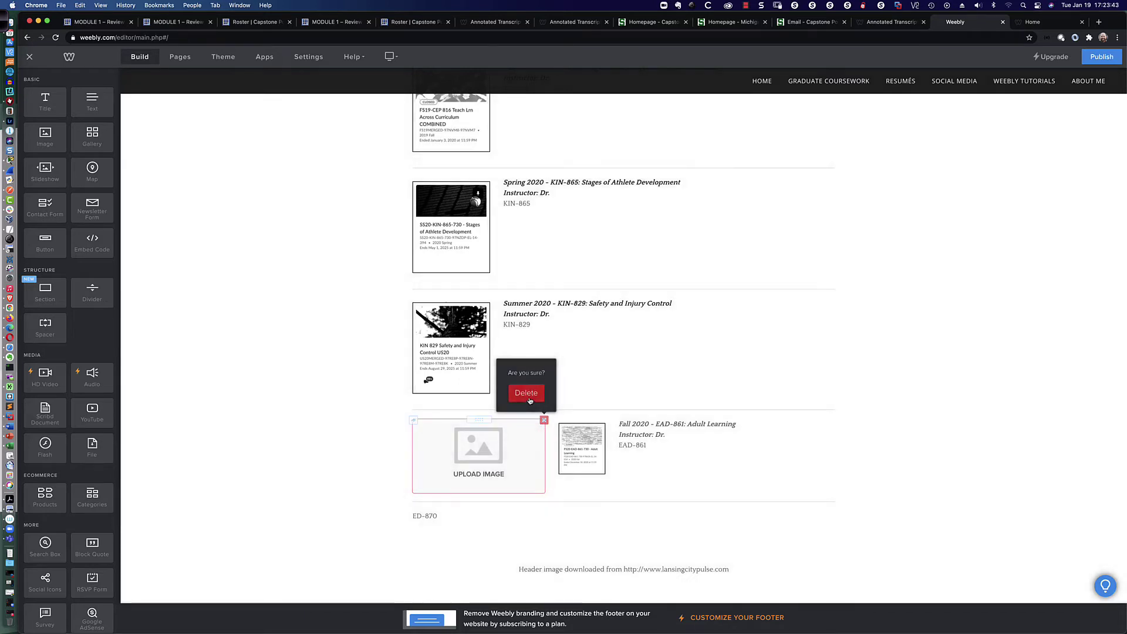
click(527, 395)
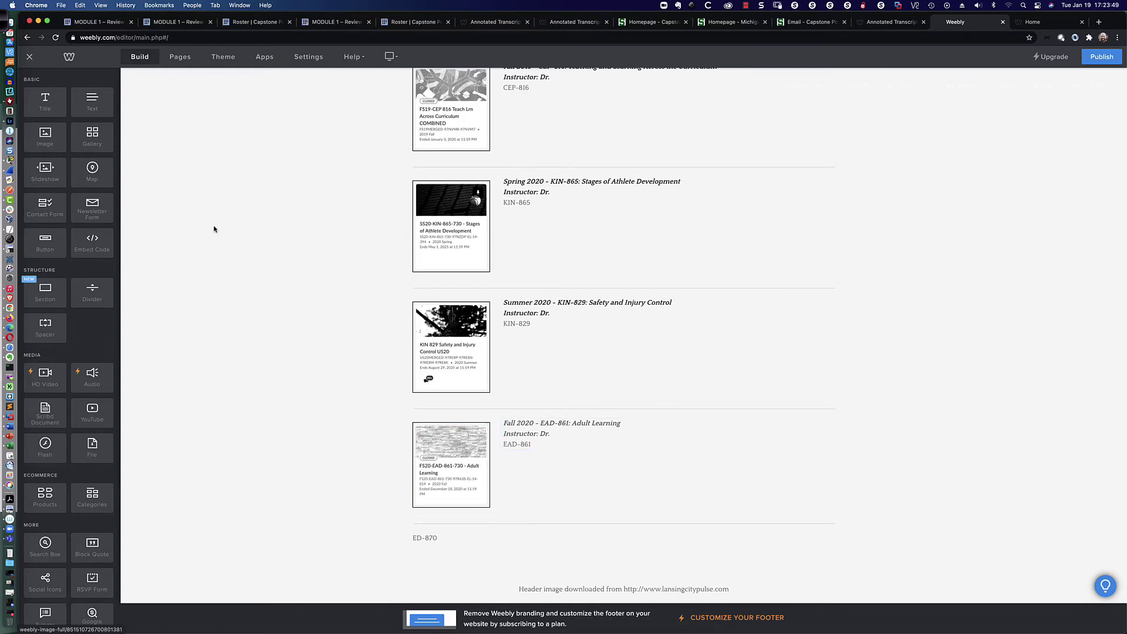
- Place an Image element in the ED-870 row, to the left of the text
drag(45, 136, 384, 540)
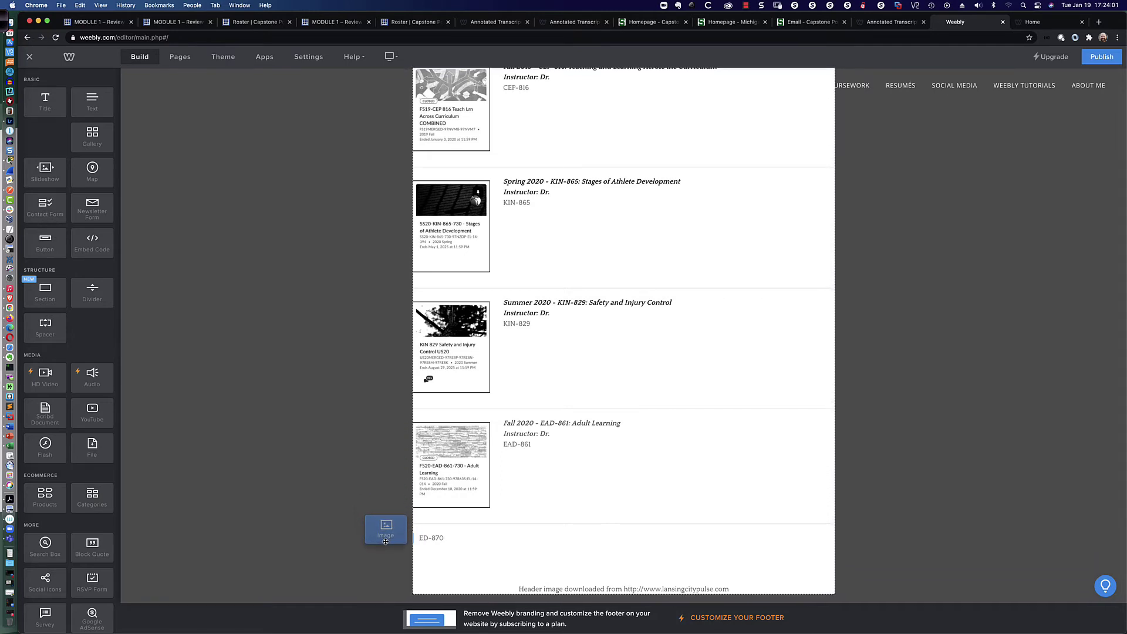
drag(399, 545, 458, 548)
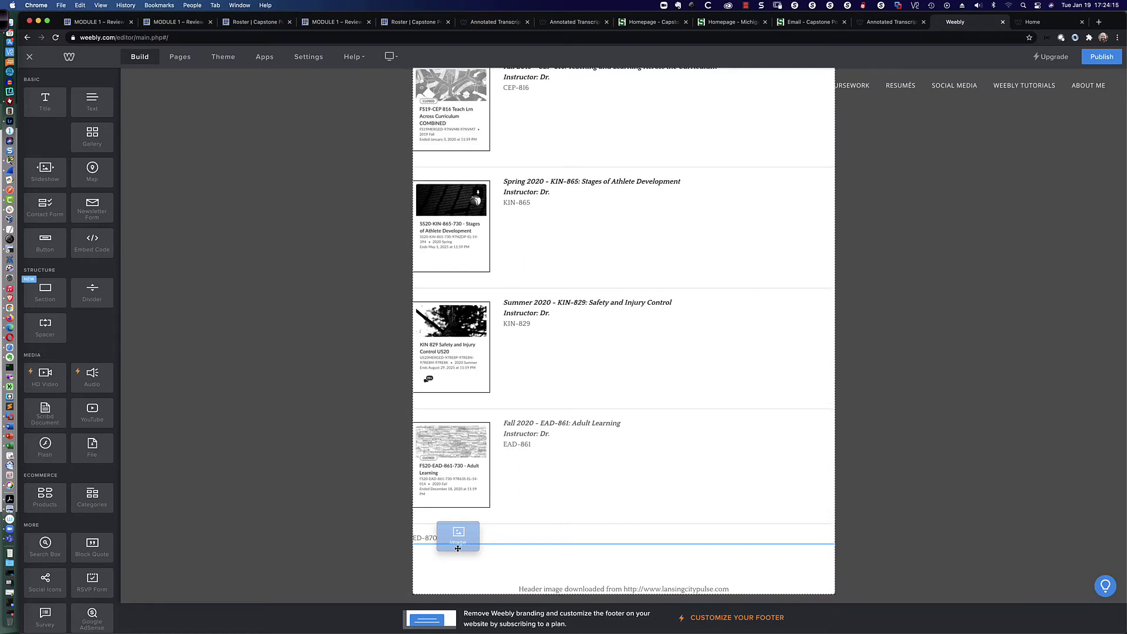
drag(458, 548, 383, 544)
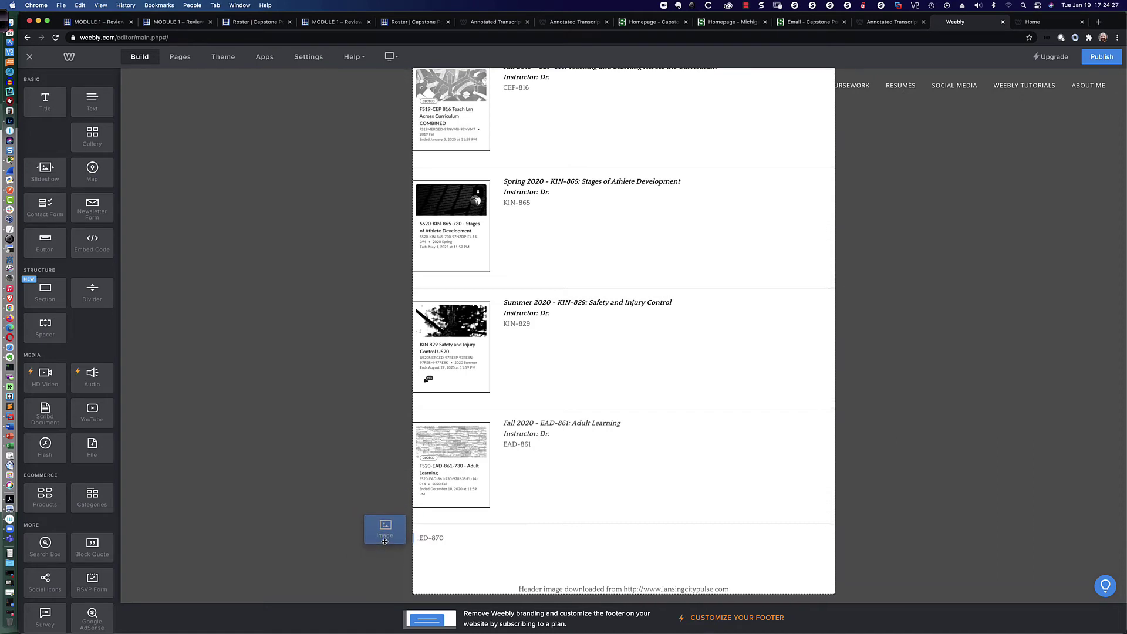
drag(385, 541, 385, 536)
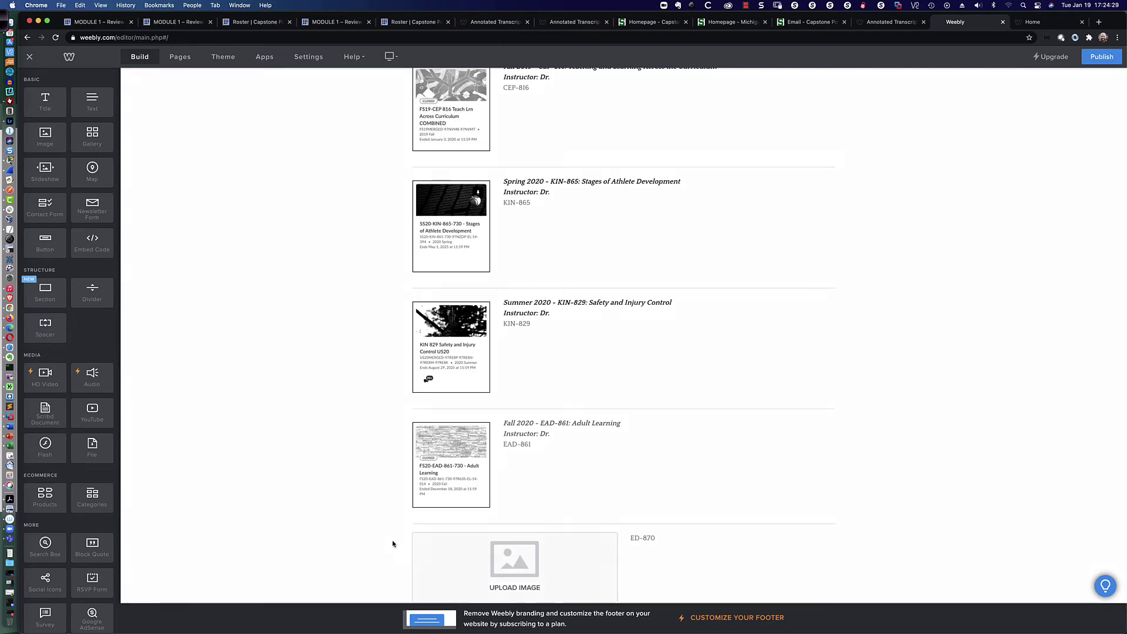
- Drag the column divider left to narrow the image column and widen the ED-870 text
scroll(539, 532, down, 3)
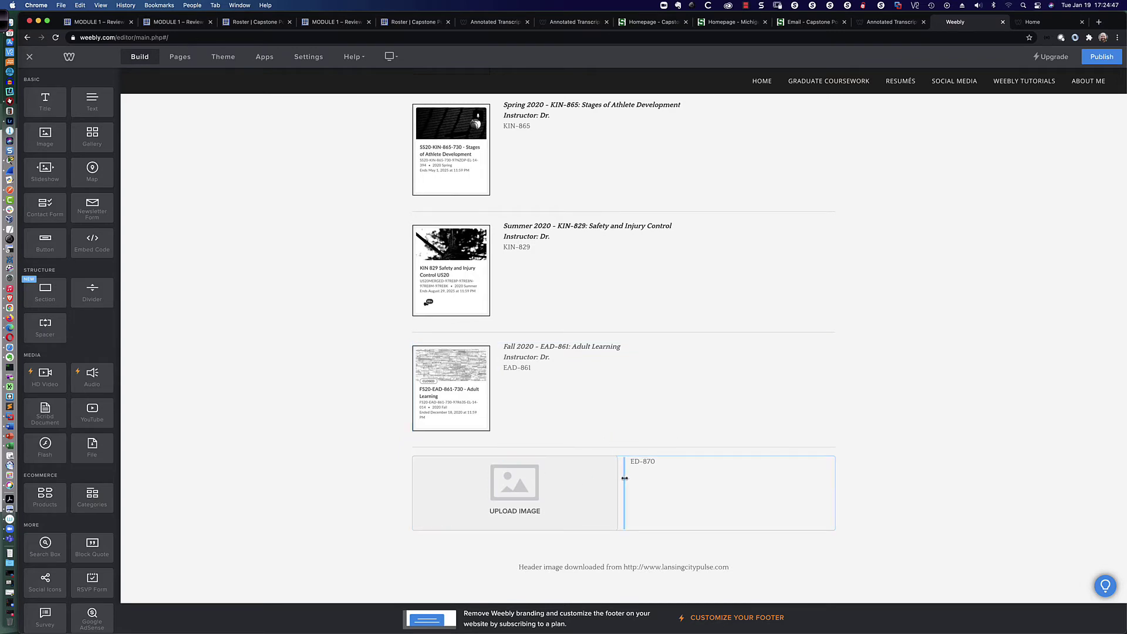
drag(624, 478, 521, 480)
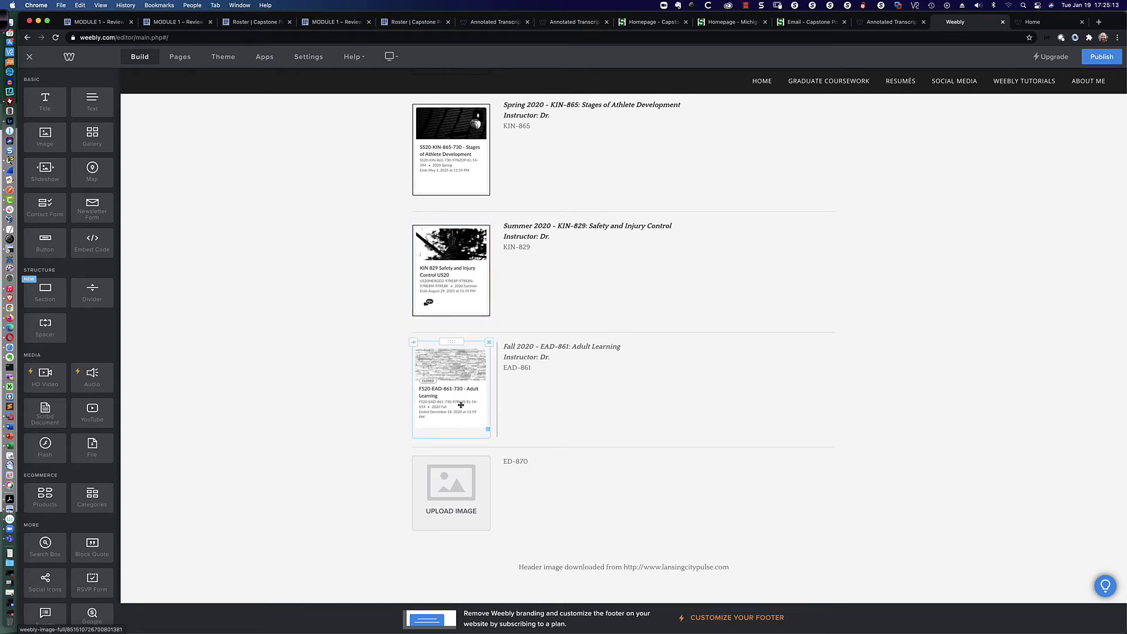
- Upload SS-21-CAPSTONE-01122021.jpg from the computer into the ED-870 image placeholder
click(454, 484)
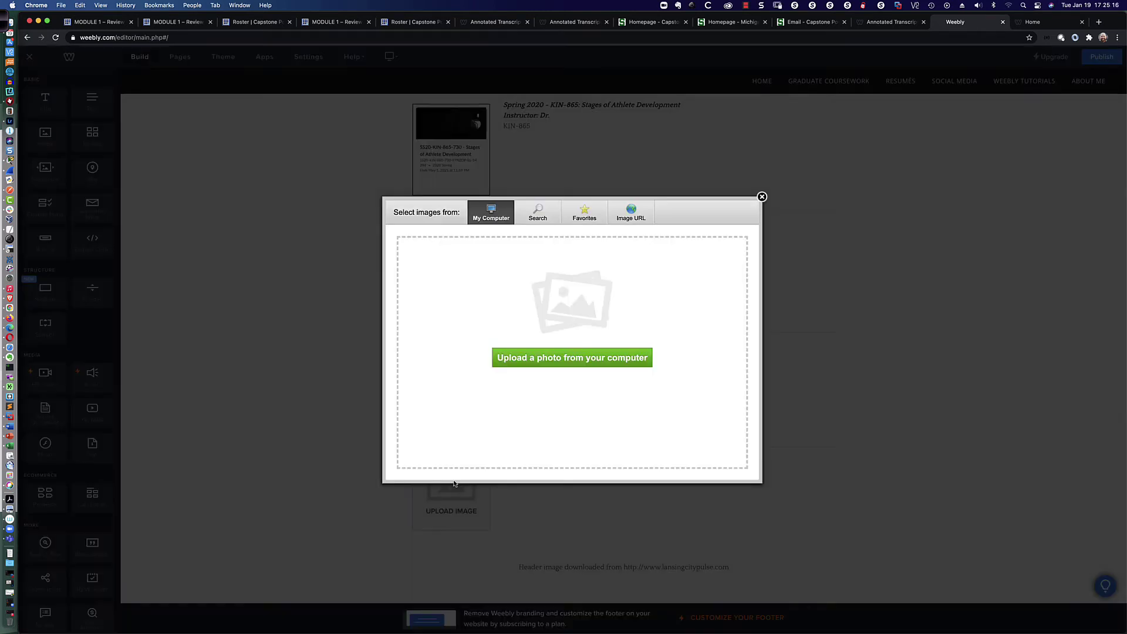
click(541, 357)
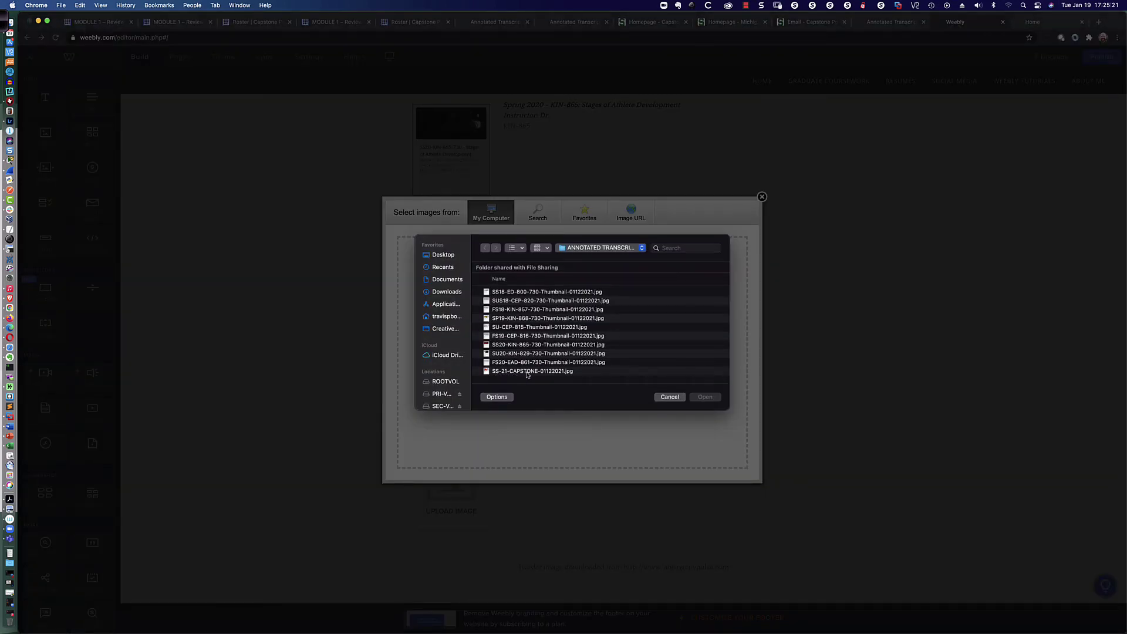
double_click(527, 372)
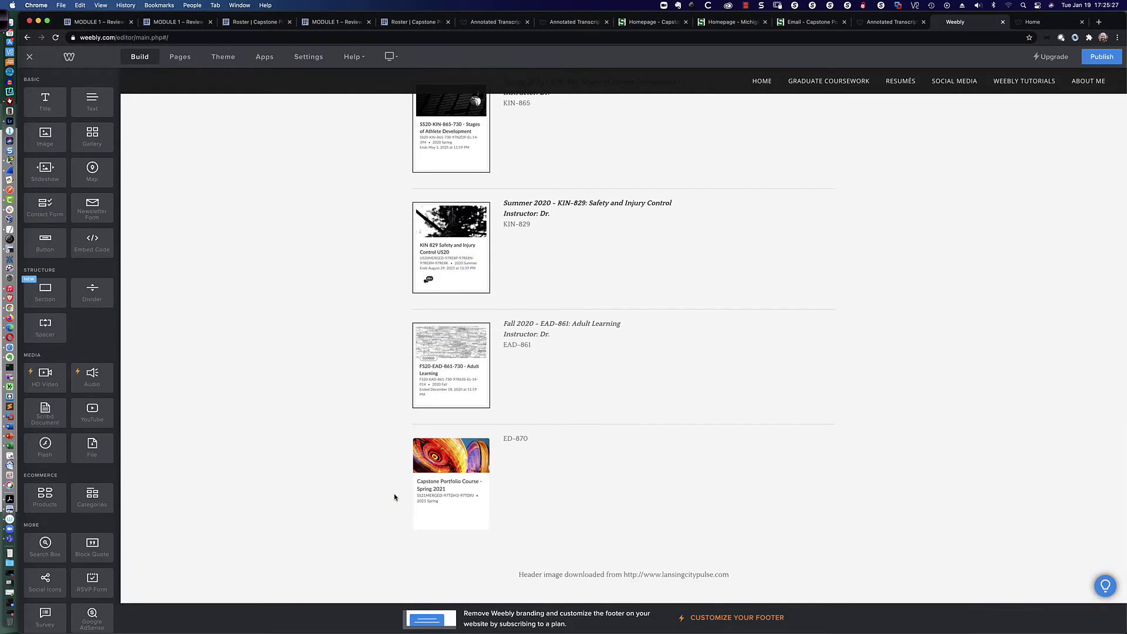
mouse_move(449, 470)
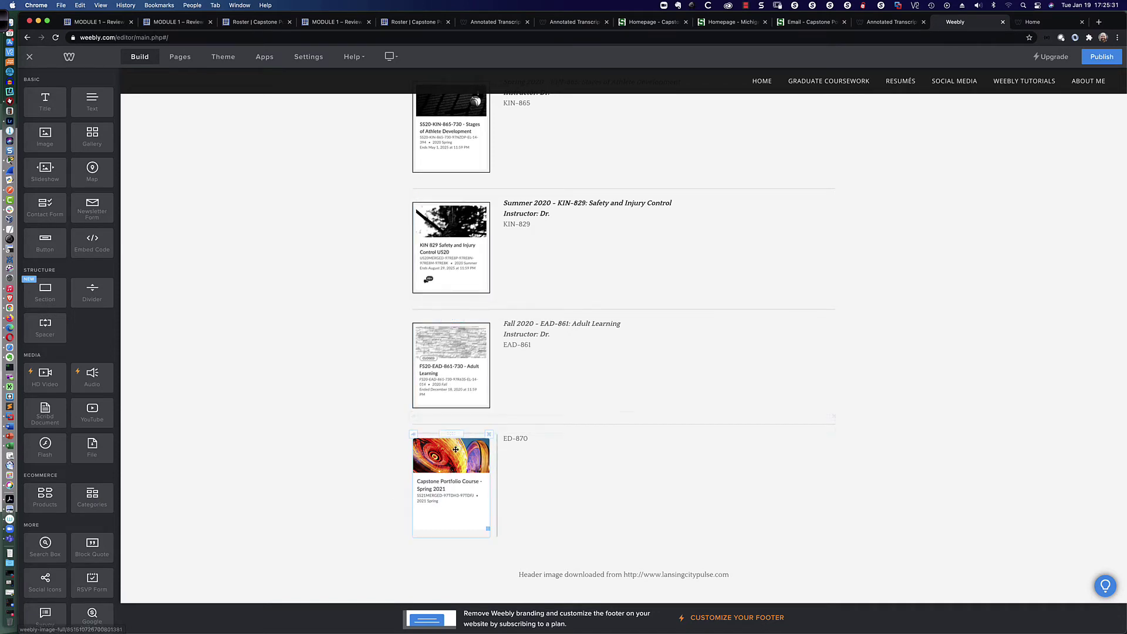
scroll(387, 460, up, 2)
scroll(387, 460, up, 5)
scroll(388, 460, up, 12)
scroll(387, 460, up, 4)
scroll(388, 460, down, 5)
scroll(387, 460, up, 12)
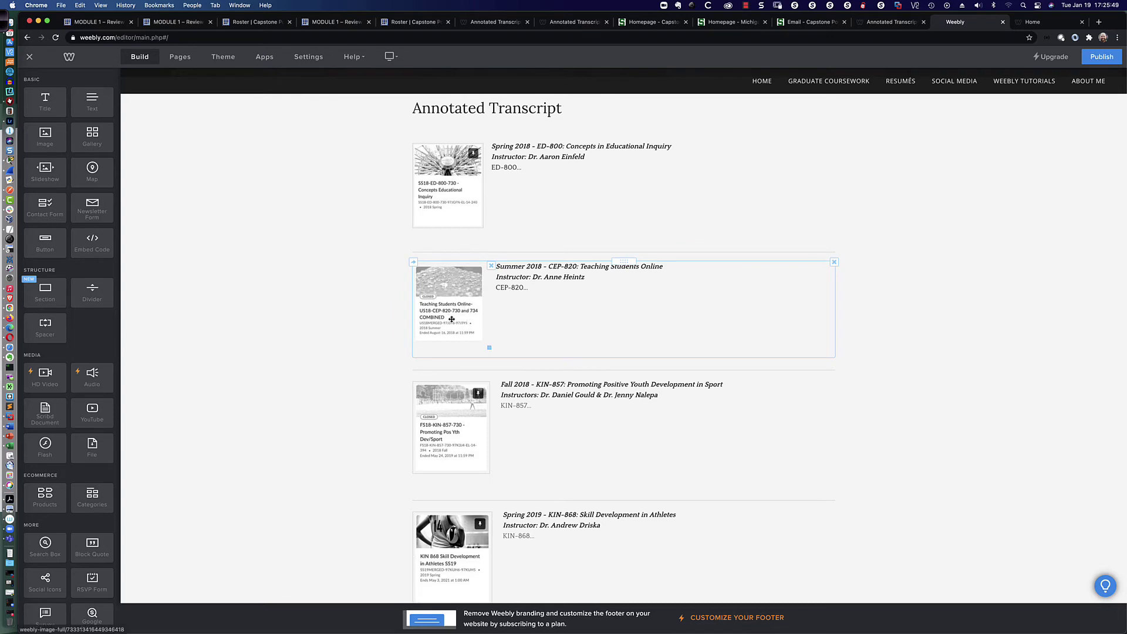
scroll(387, 354, down, 1)
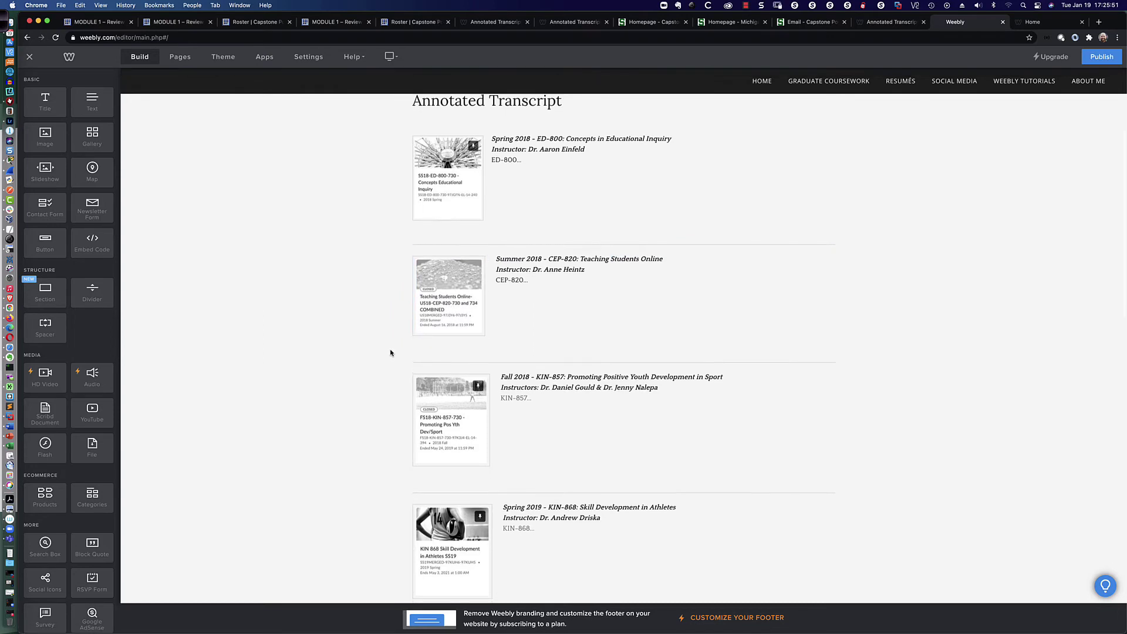
scroll(391, 353, down, 5)
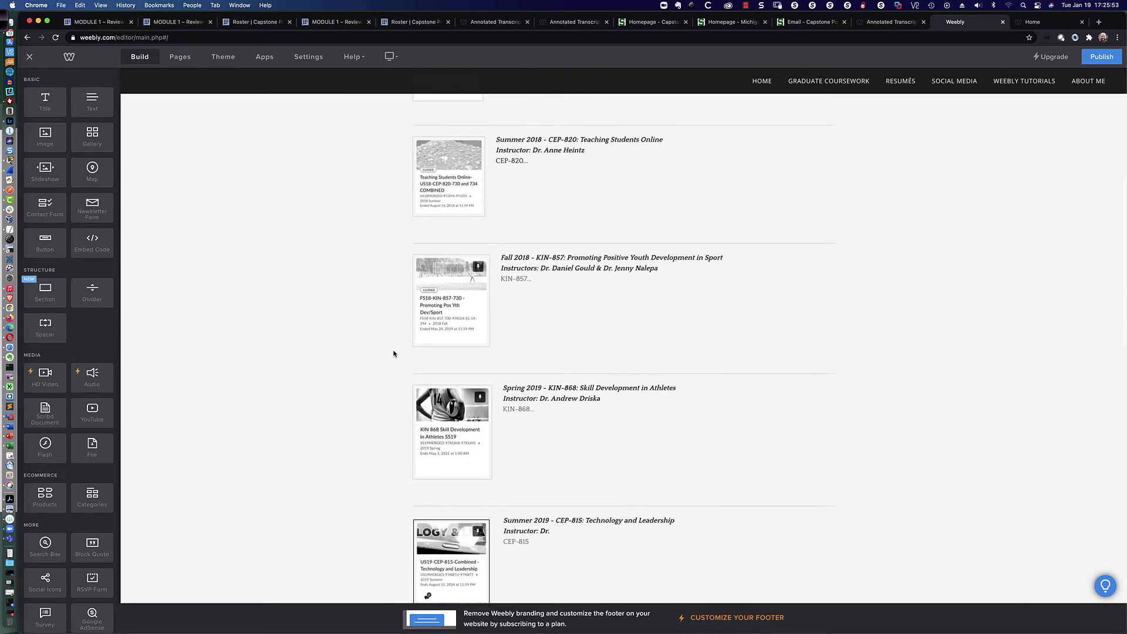
scroll(394, 353, down, 10)
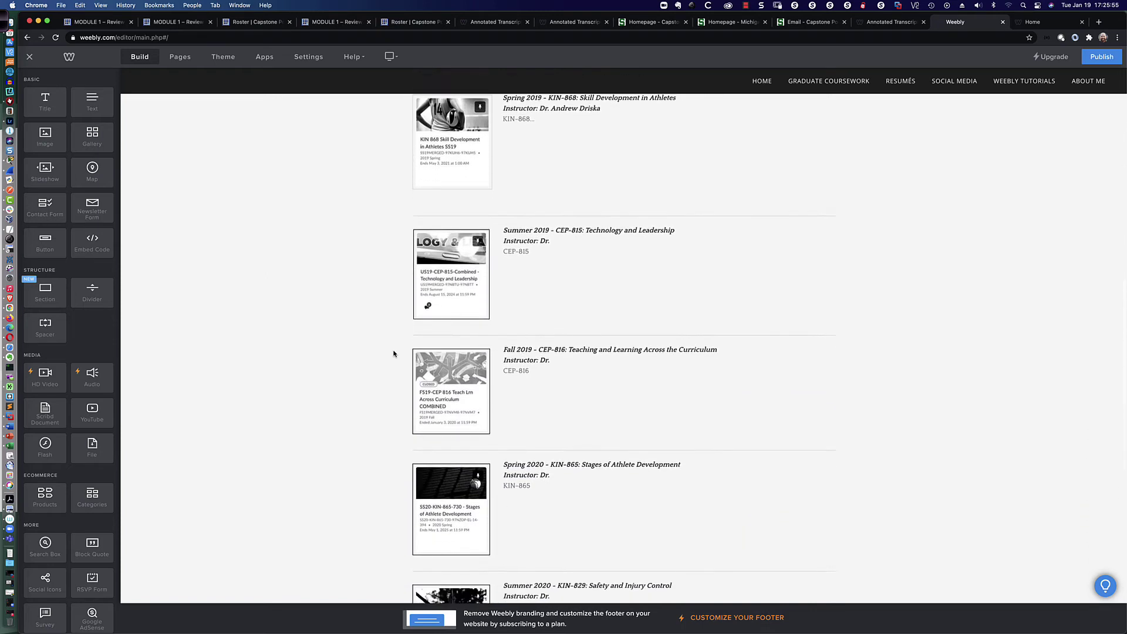
scroll(393, 353, down, 8)
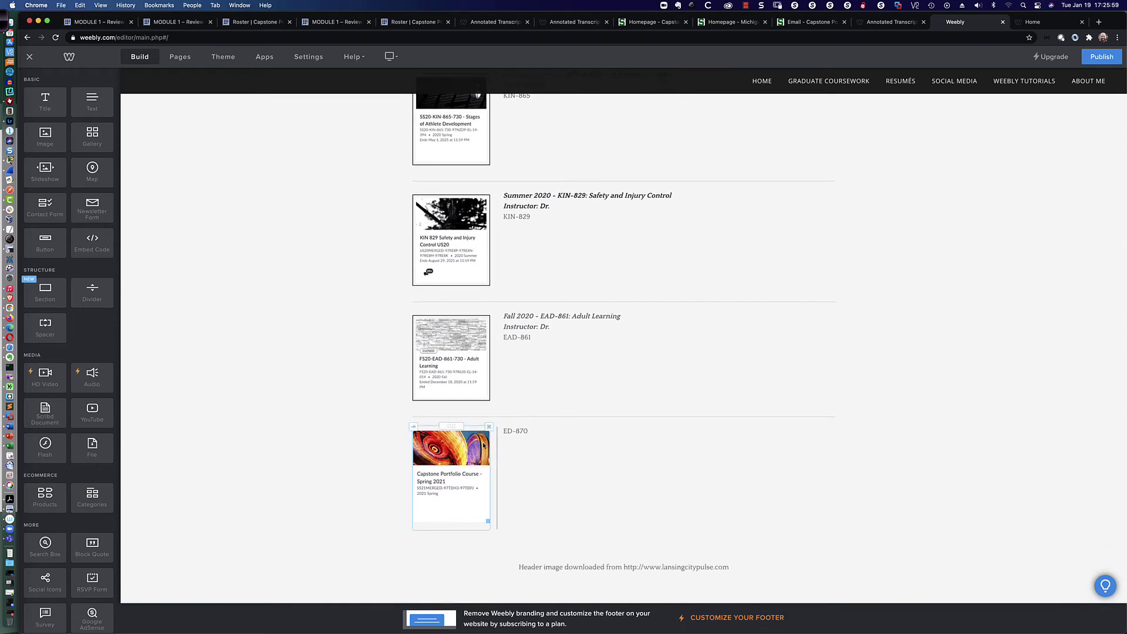
- Type 'Spring 2021 - ED-870 Capstone Portfolio Course' and 'Instructors: Dr.' above the ED-870 code
click(522, 431)
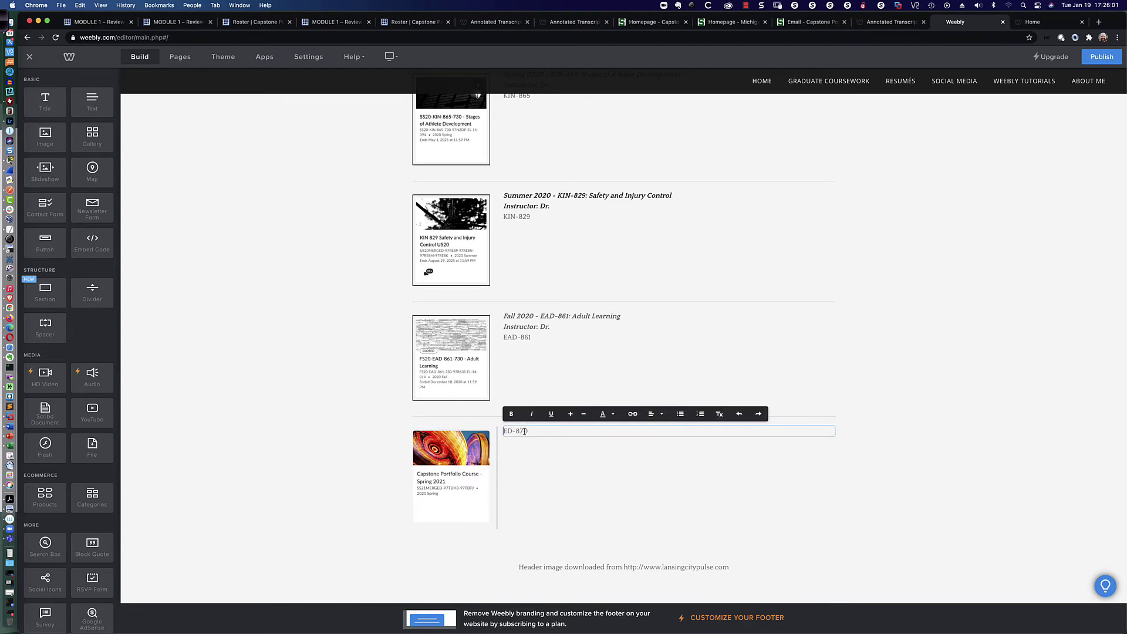
text(spring)
key(BackSpace)
key(BackSpace)
key(BackSpace)
key(BackSpace)
key(BackSpace)
key(BackSpace)
text(Spring 2021 - ED-870)
text(  Capstone Portfolio Course)
key(Return)
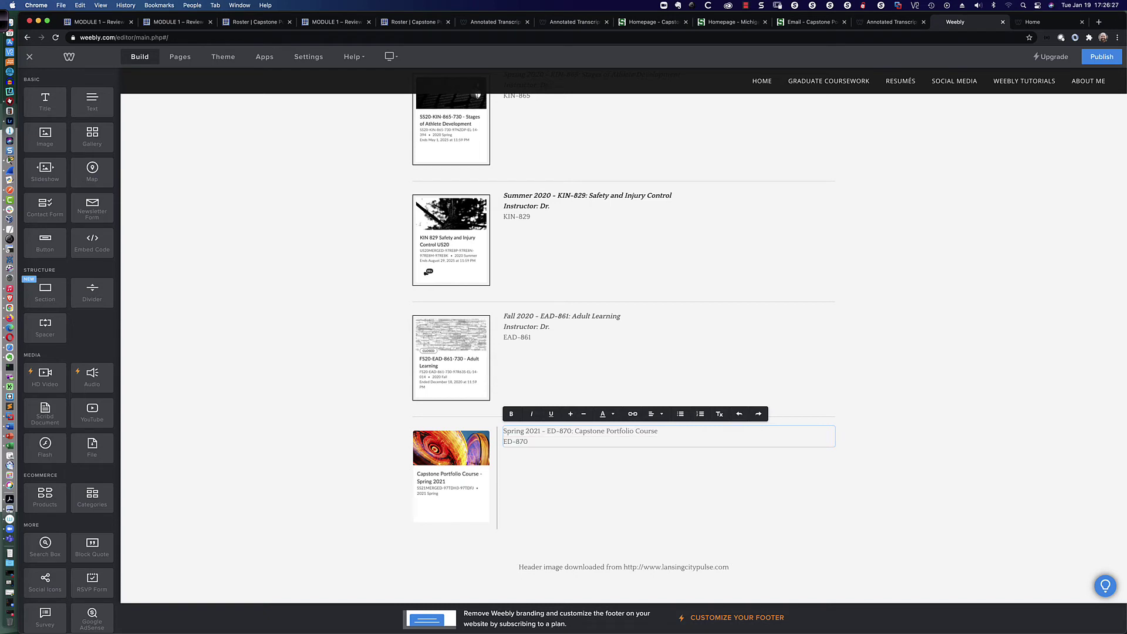
text(Instructors: Dr.)
key(Return)
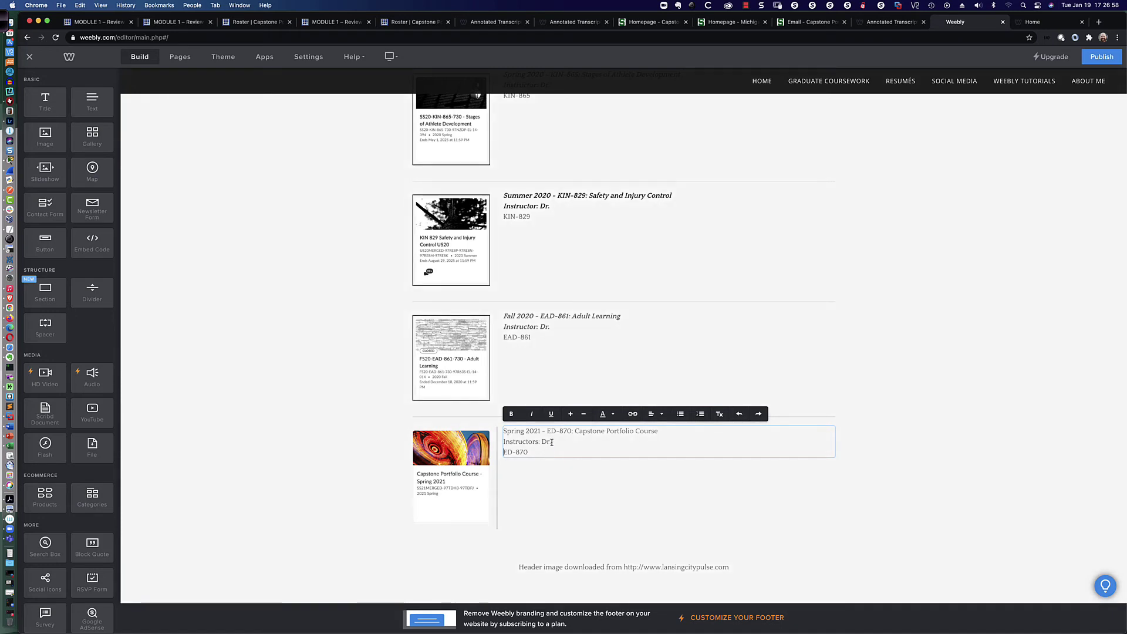
- Make the heading and instructor lines black, bold and italic
drag(552, 442, 504, 431)
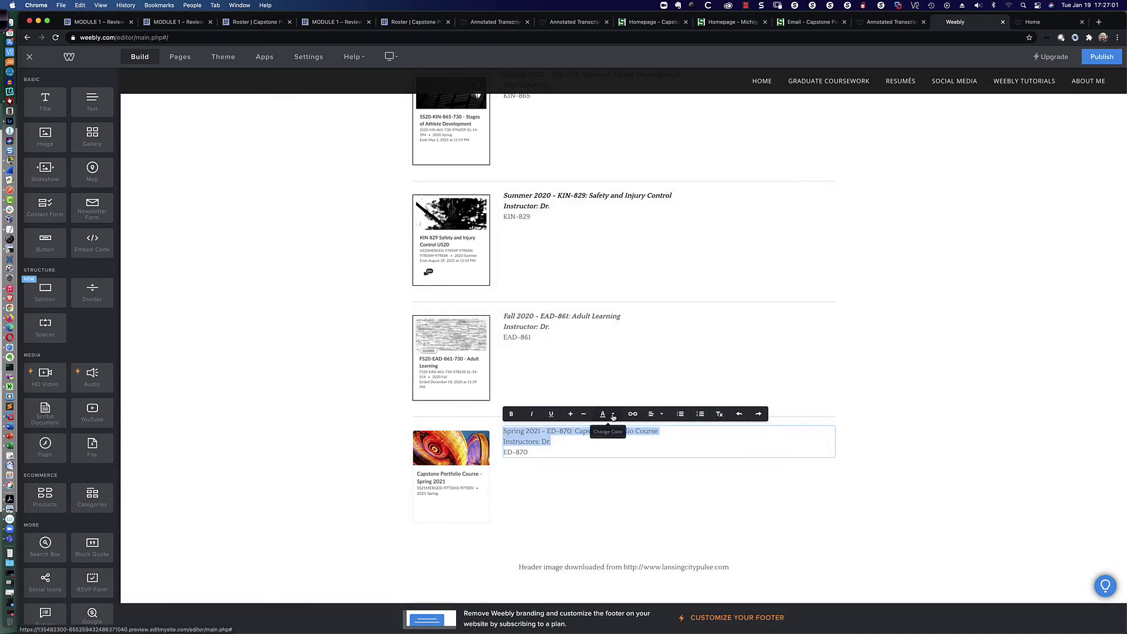
click(603, 415)
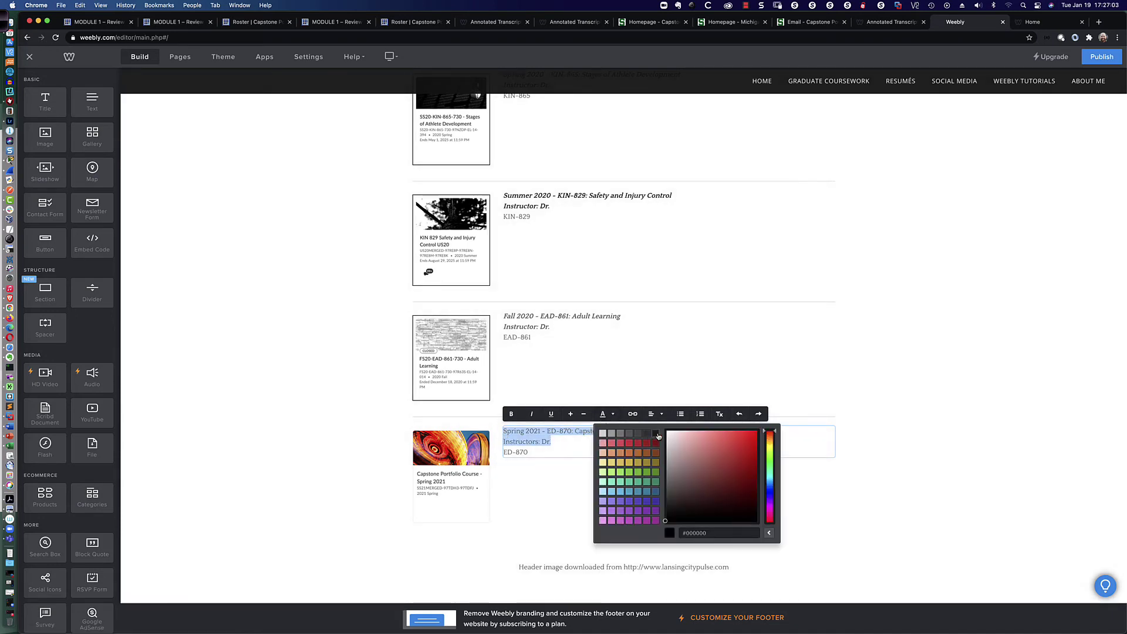
click(654, 435)
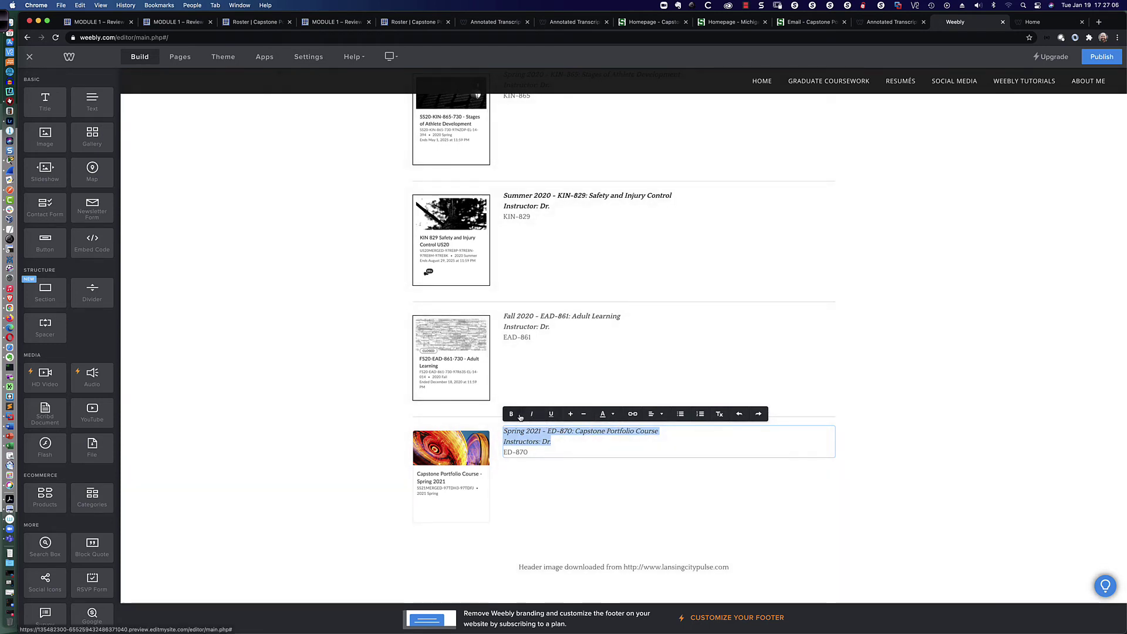
click(511, 414)
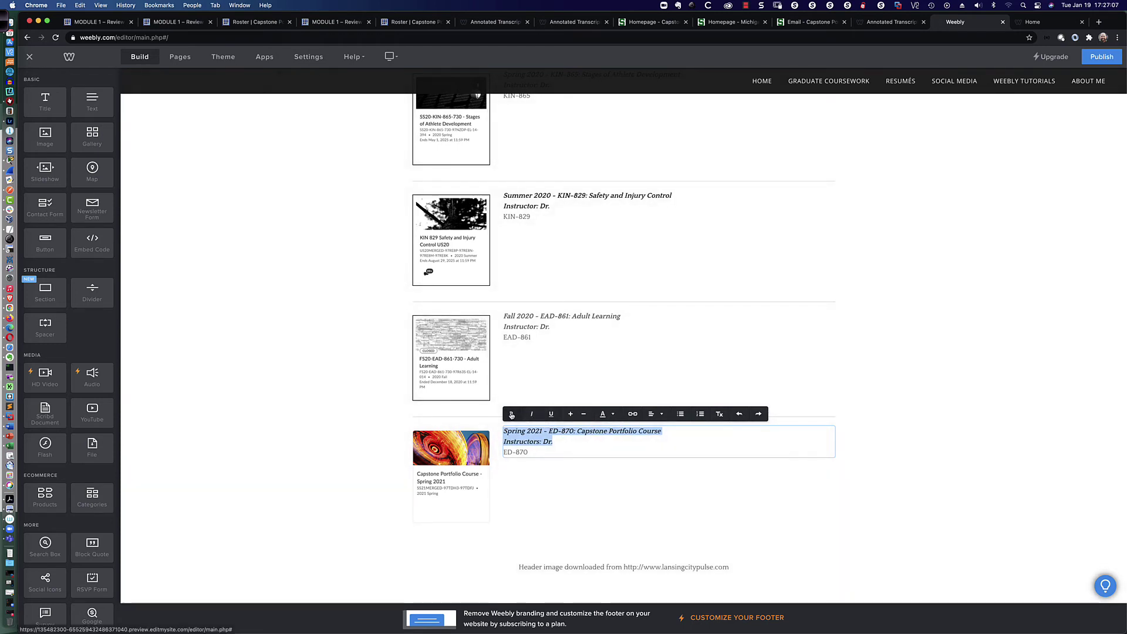
- Delete the stray trailing characters from the ED-870 course-code line and finish editing
click(538, 451)
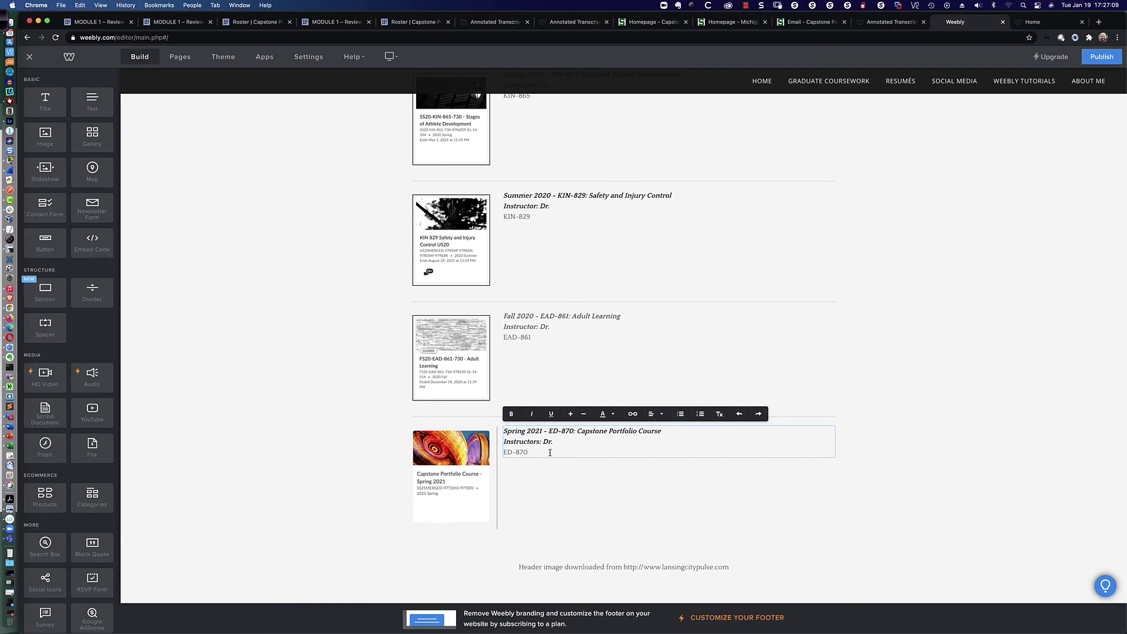
drag(529, 452, 506, 452)
click(535, 452)
key(BackSpace)
key(BackSpace)
click(391, 452)
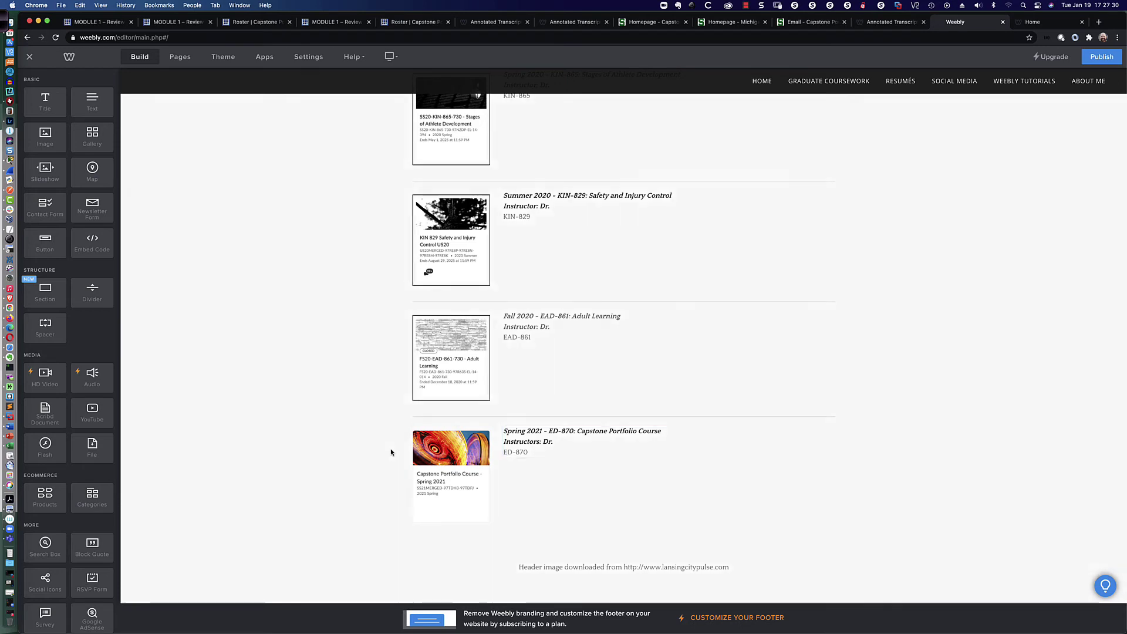
- Open the Capstone thumbnail's Image settings and launch Edit Image
click(448, 470)
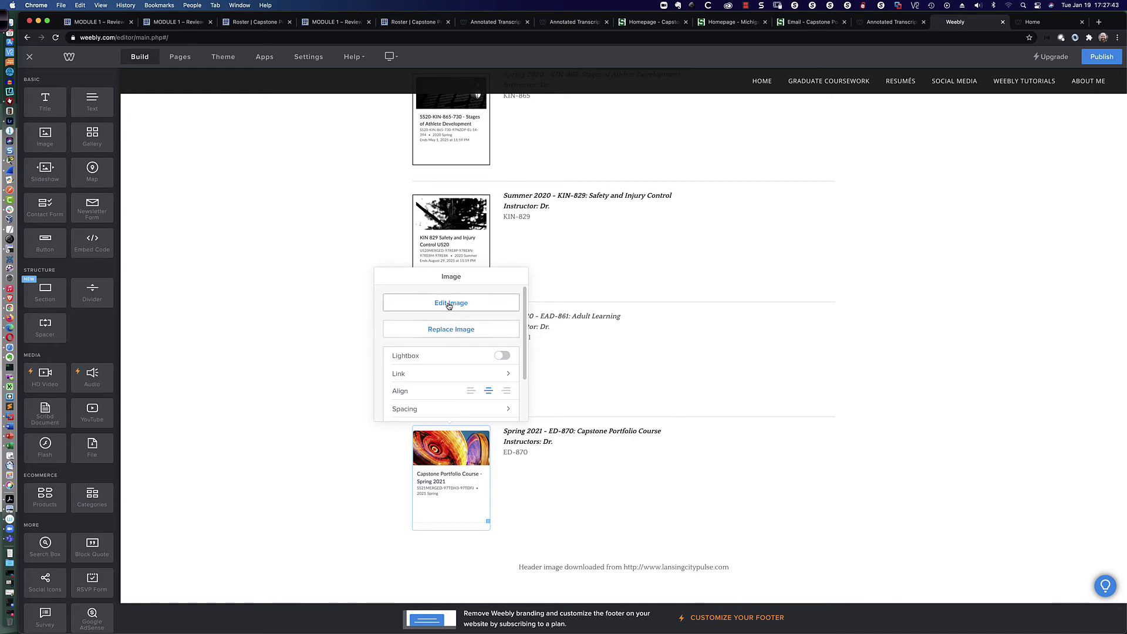
click(450, 303)
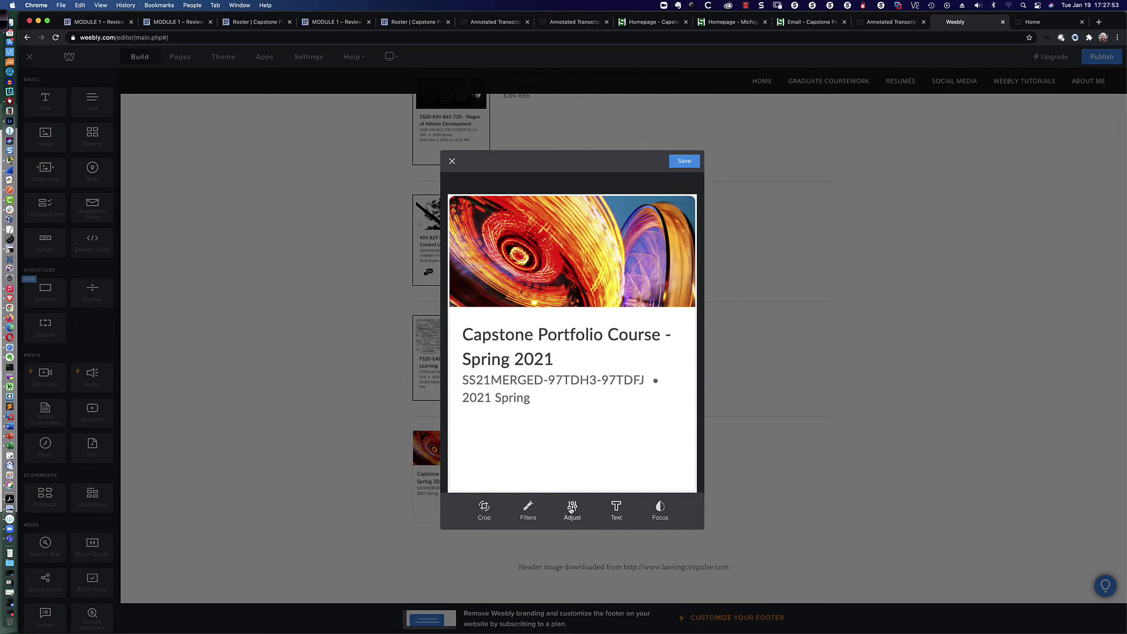
- Apply the Black & White 1920 filter to the Capstone thumbnail and save it
click(572, 508)
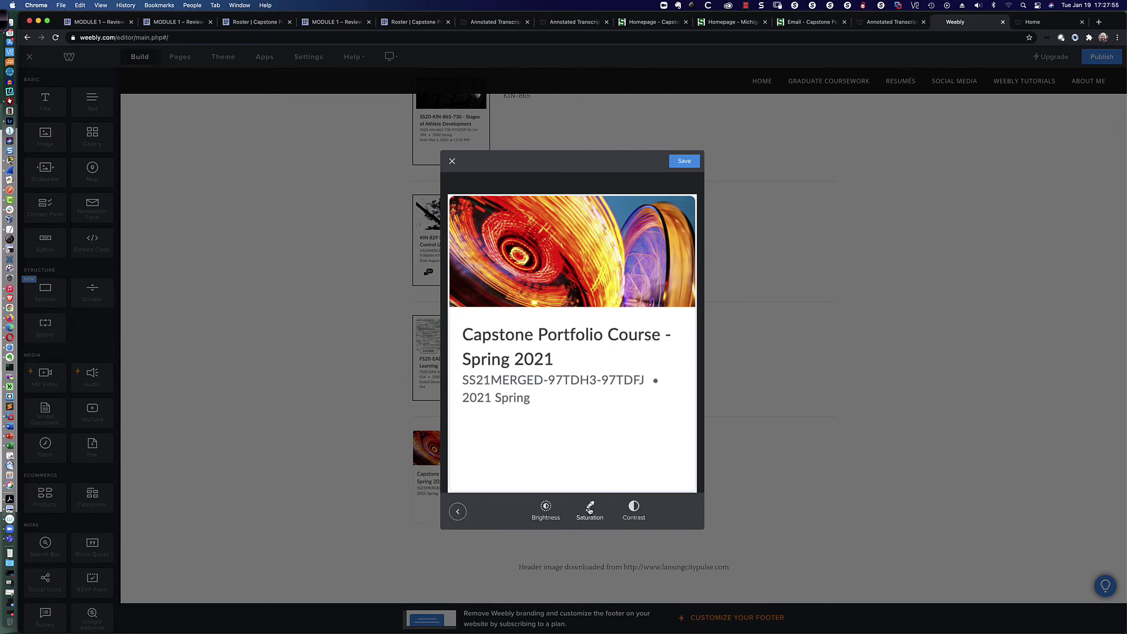
click(458, 512)
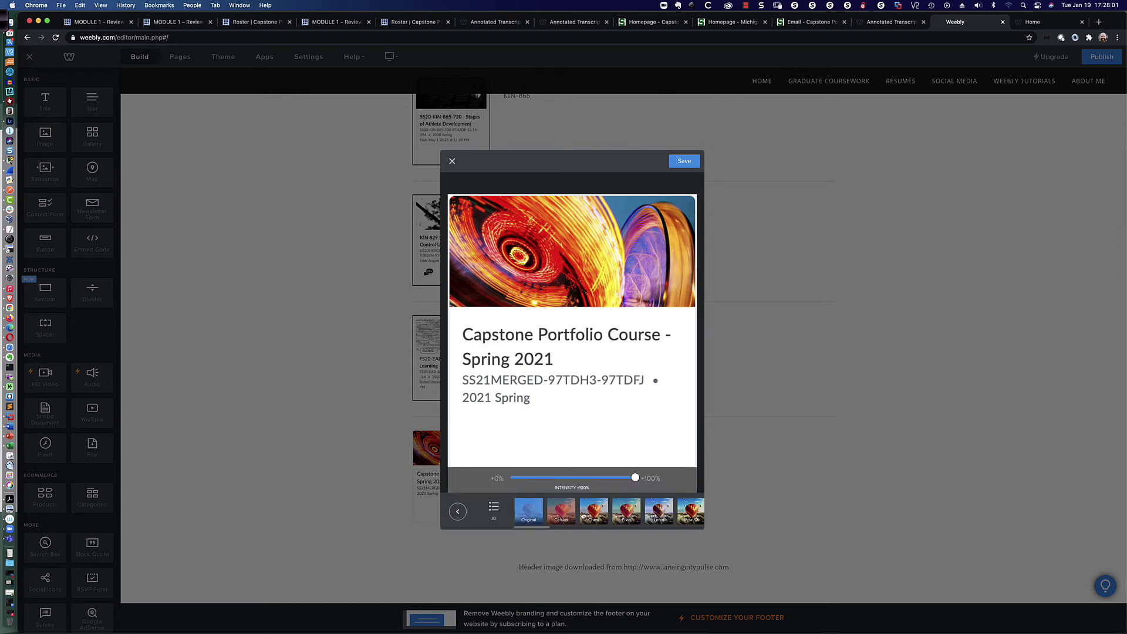
scroll(583, 512, right, 3)
scroll(583, 511, right, 10)
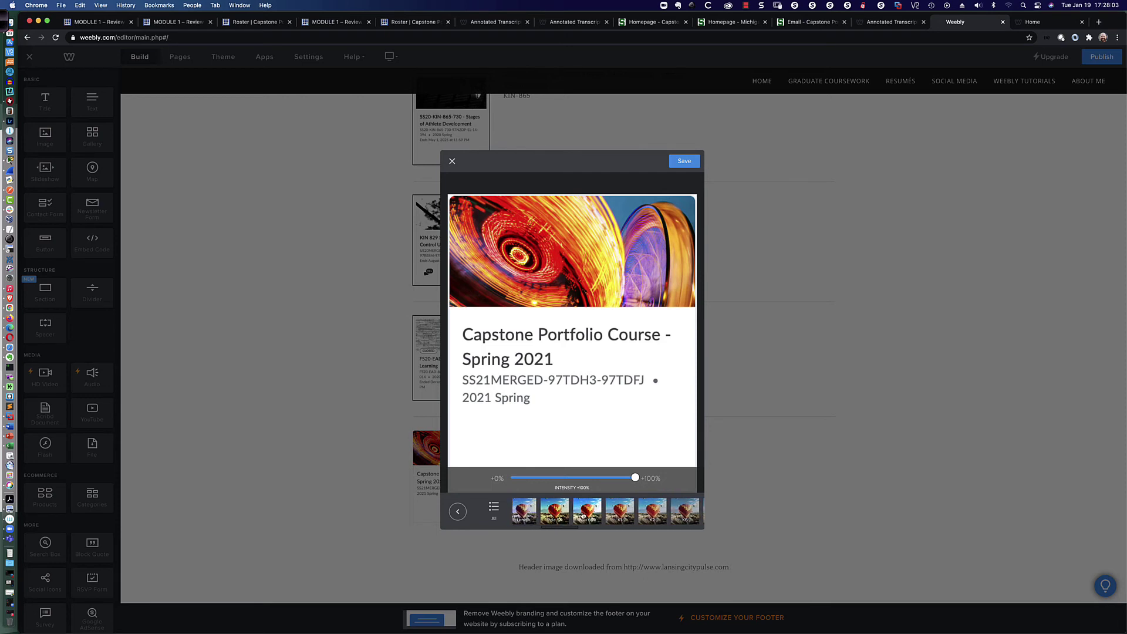
scroll(582, 512, right, 3)
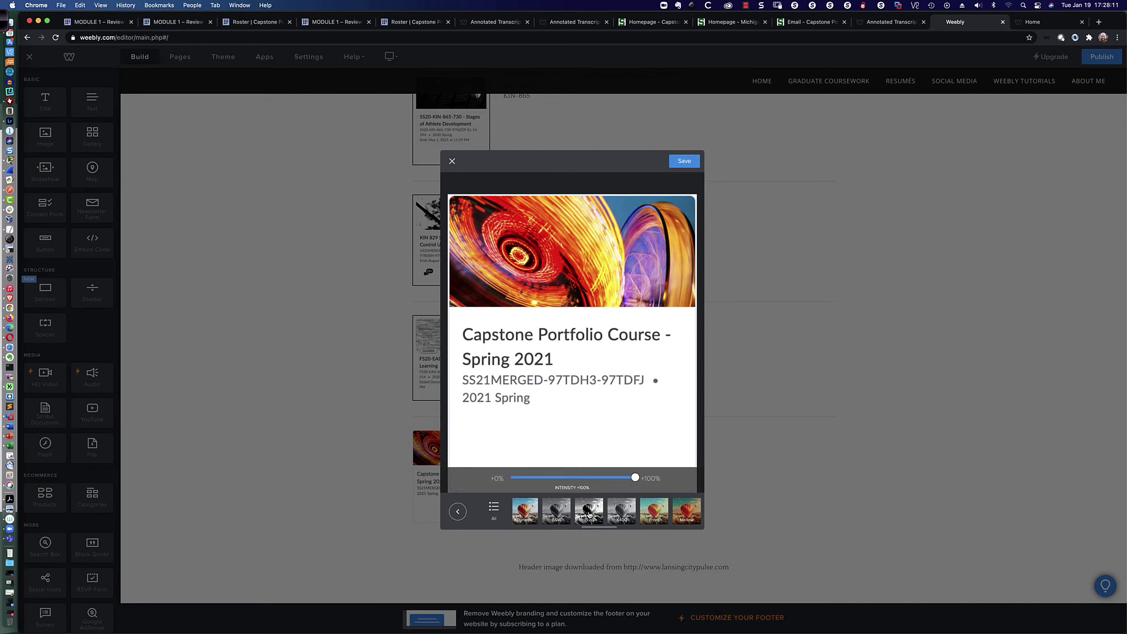
click(494, 508)
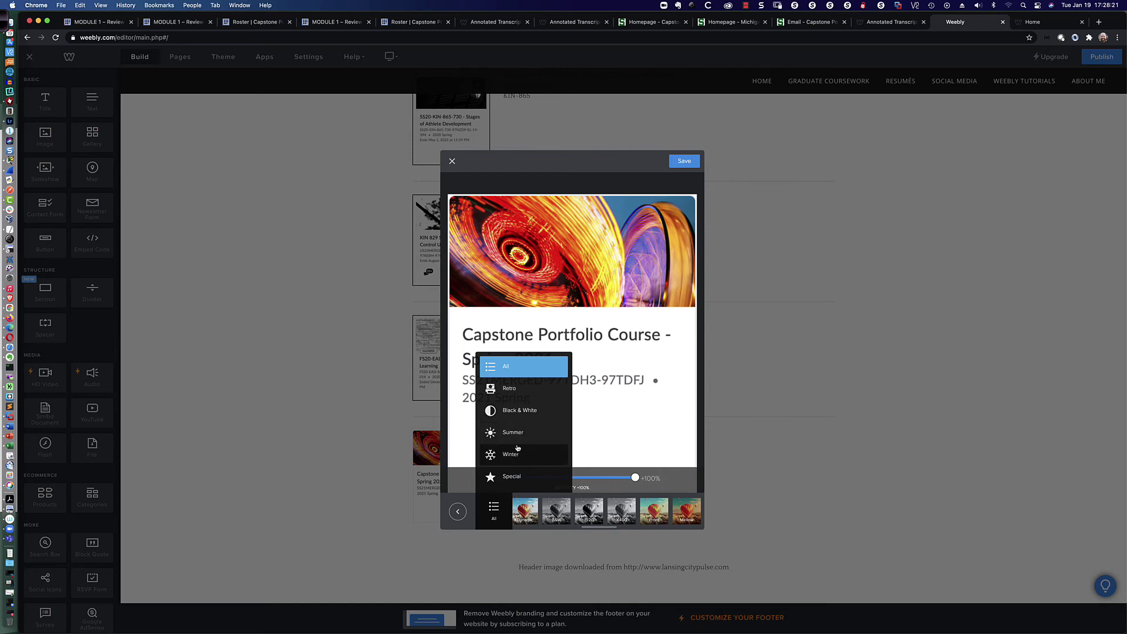
click(519, 411)
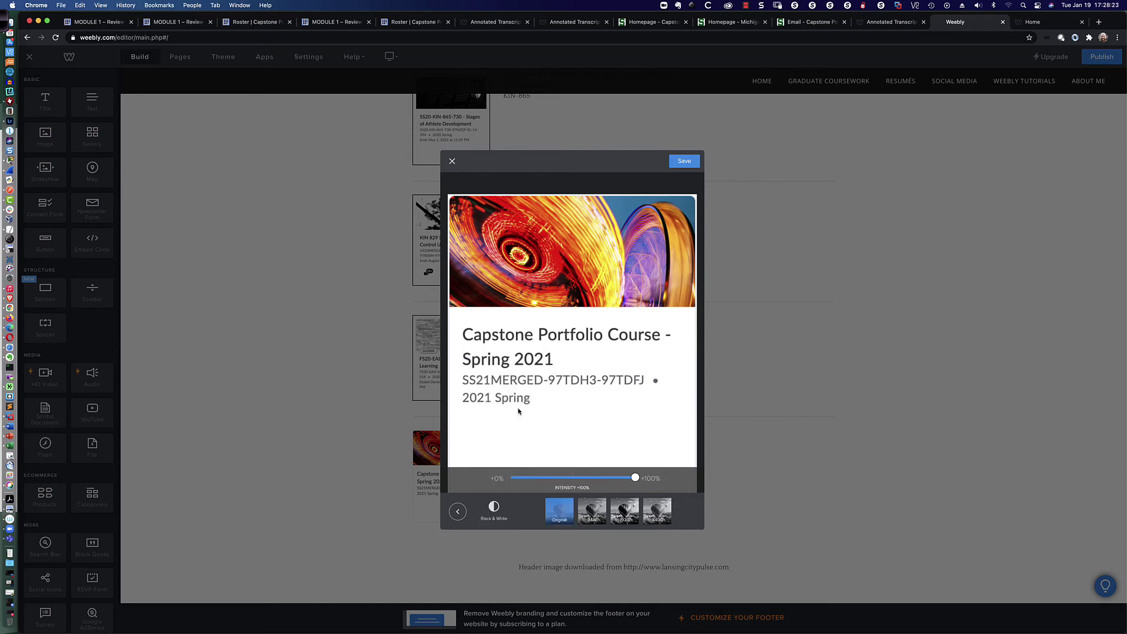
click(625, 515)
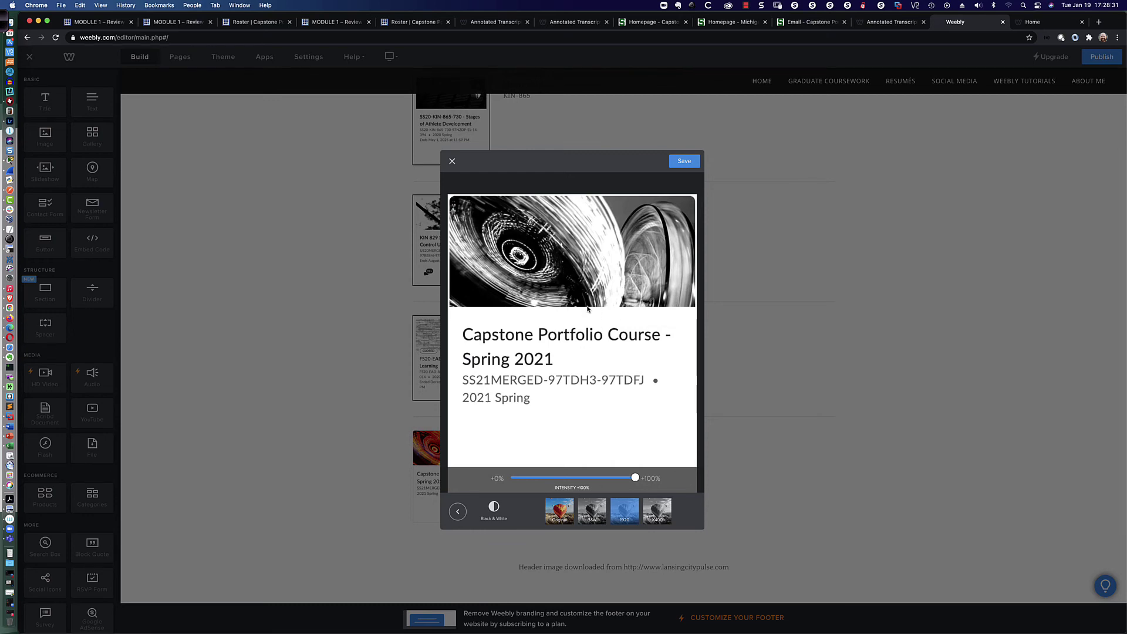
click(684, 161)
click(684, 162)
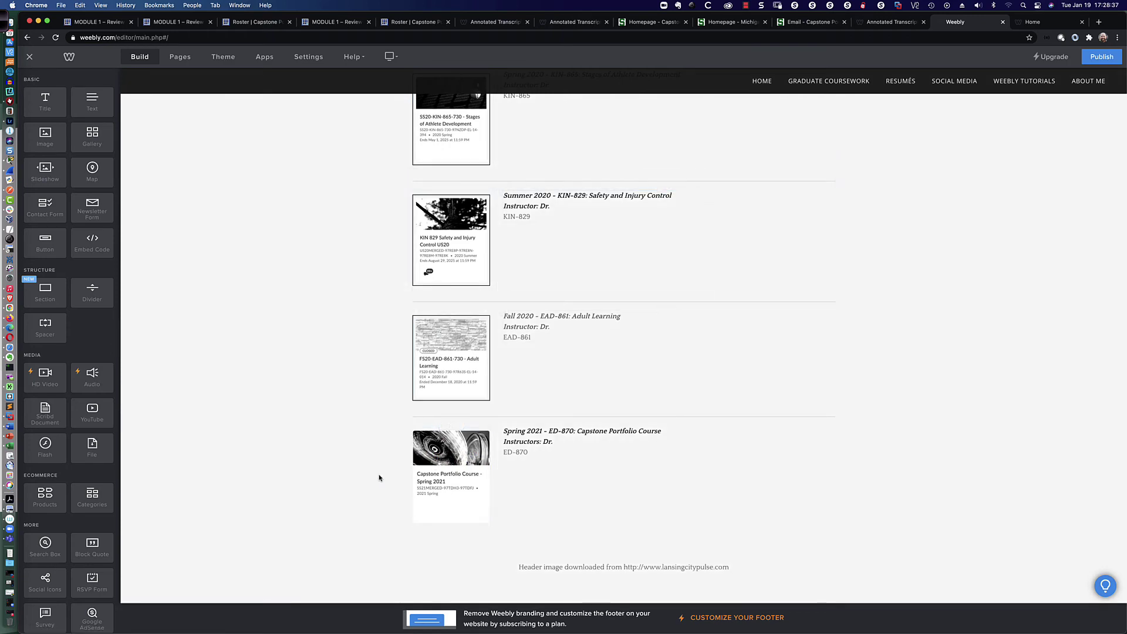
- Turn on the lightbox for the Spring 2021 card image
click(453, 472)
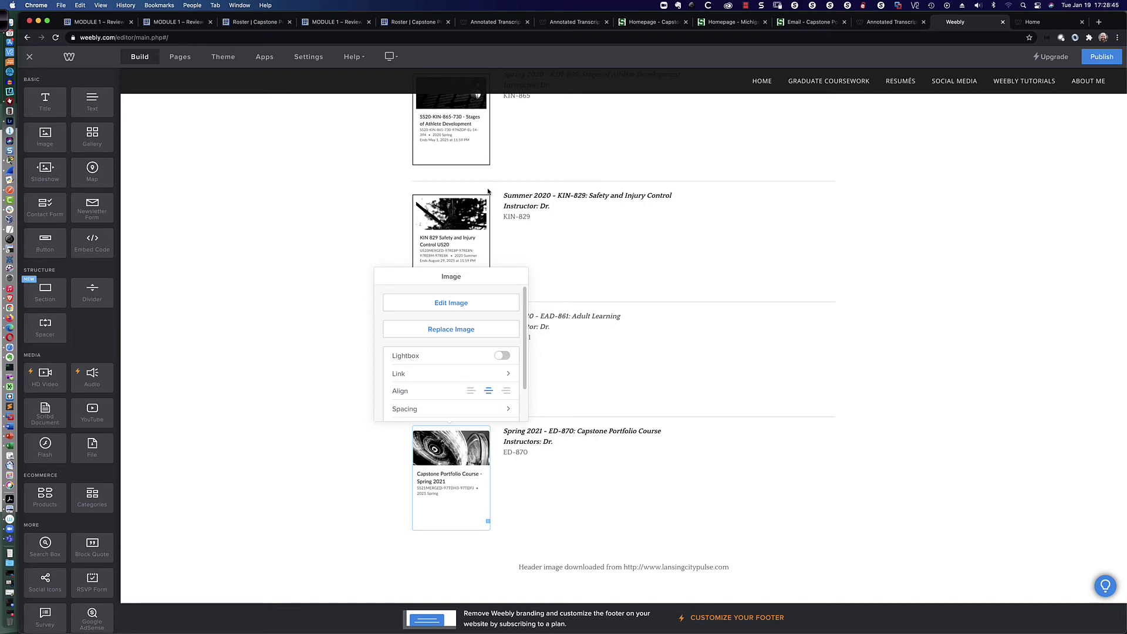
click(503, 356)
scroll(449, 376, down, 2)
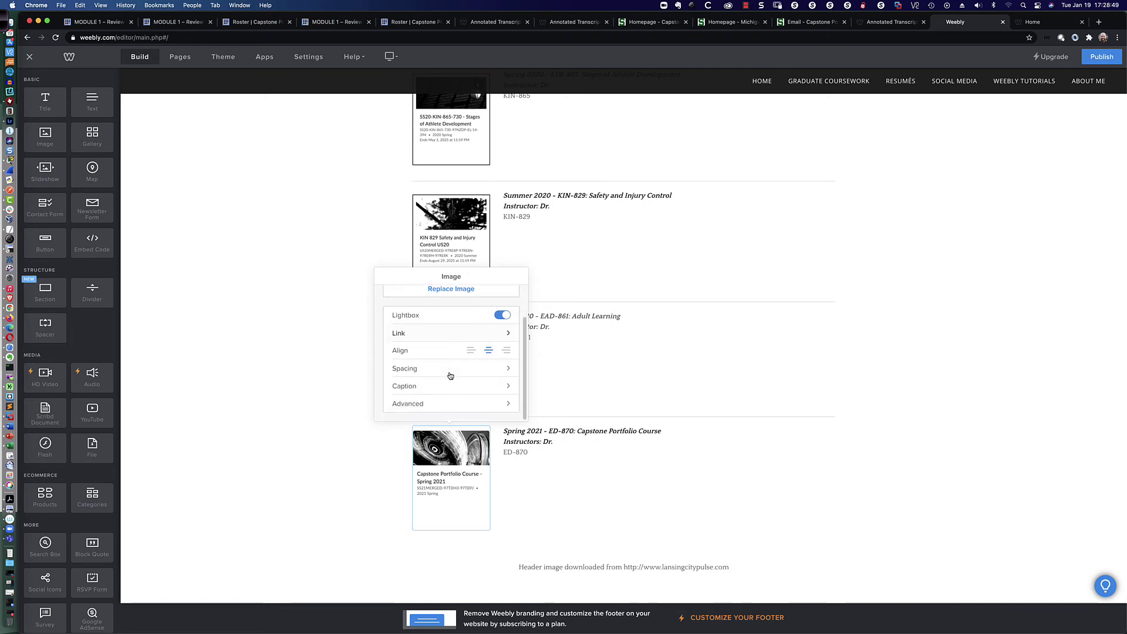
- Give the card image a thick black border in its advanced settings
click(449, 407)
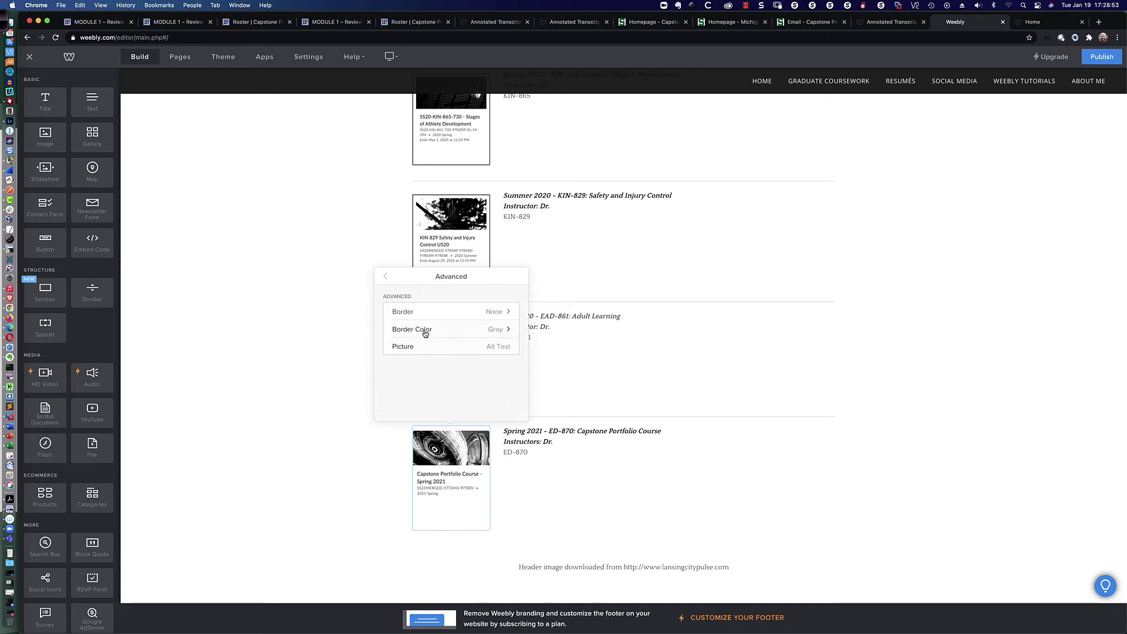
click(414, 312)
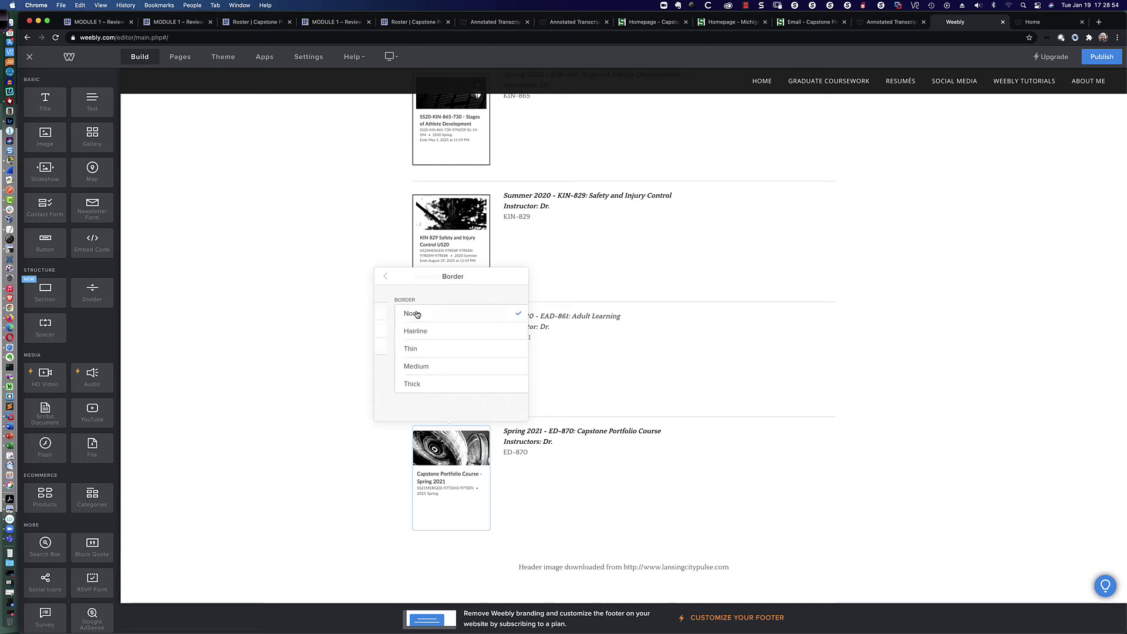
click(421, 384)
click(385, 276)
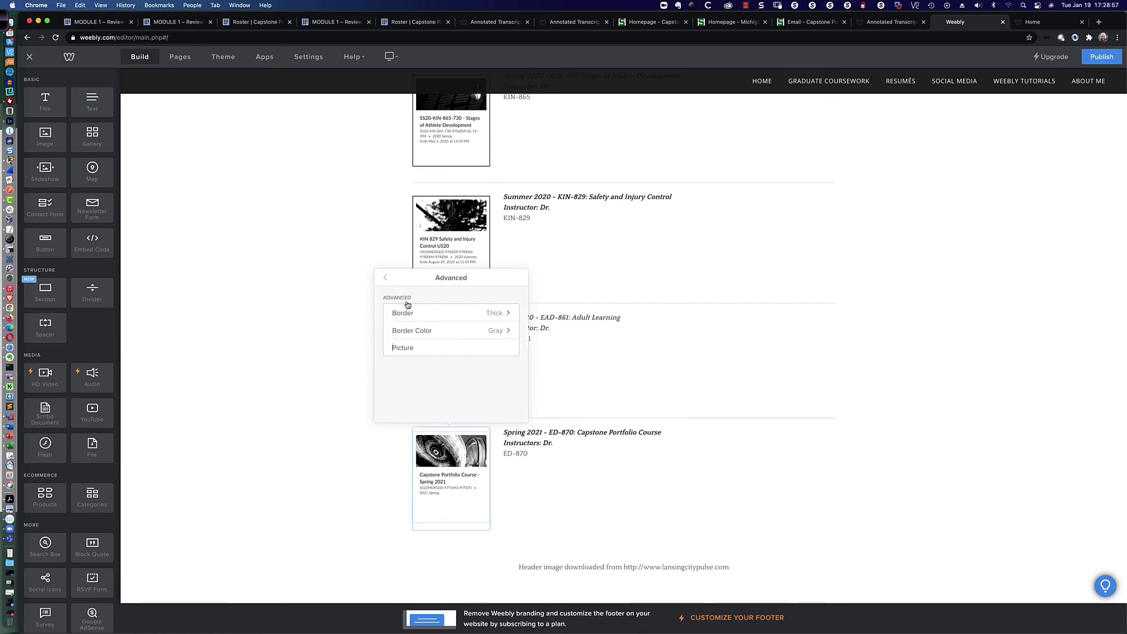
click(442, 332)
click(478, 332)
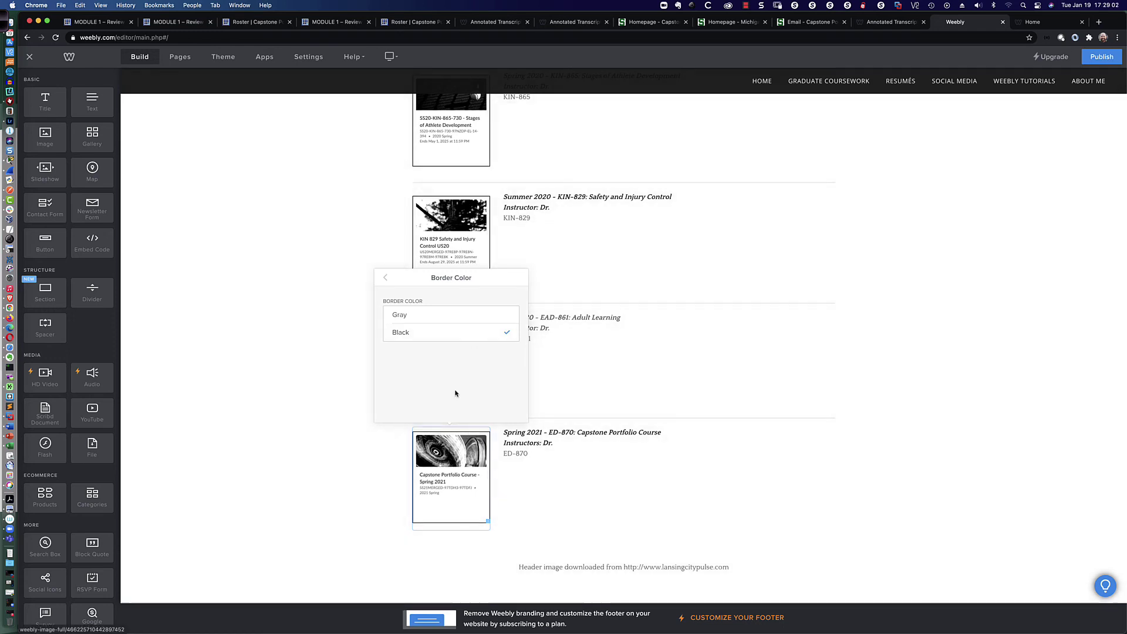
click(384, 278)
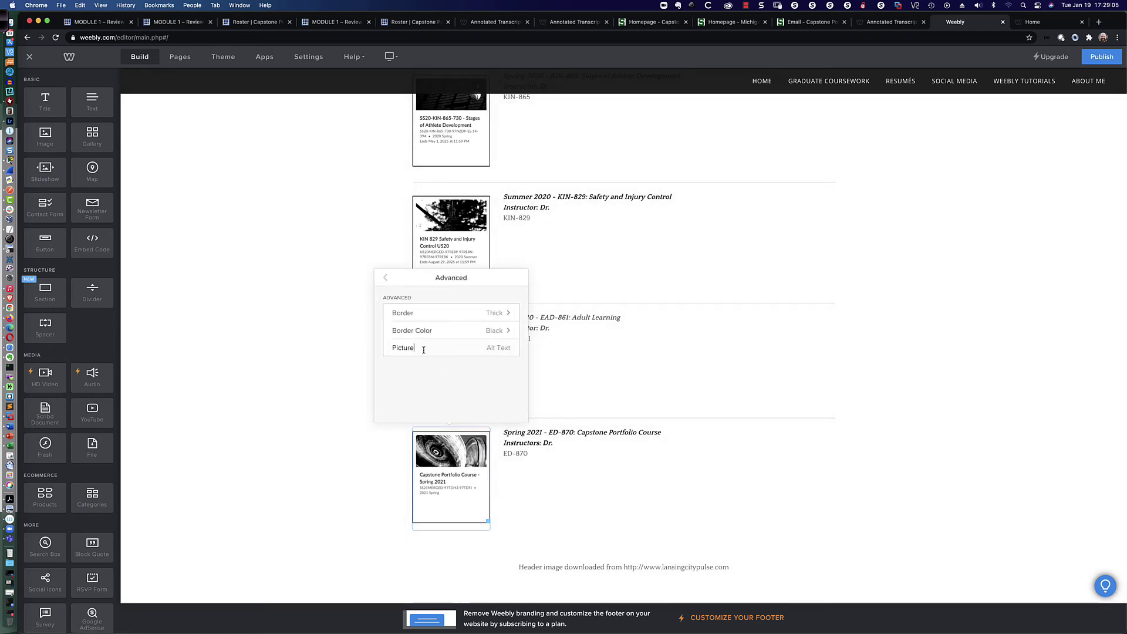
- Replace the image's alt text with ED-870 and close the image settings
click(423, 349)
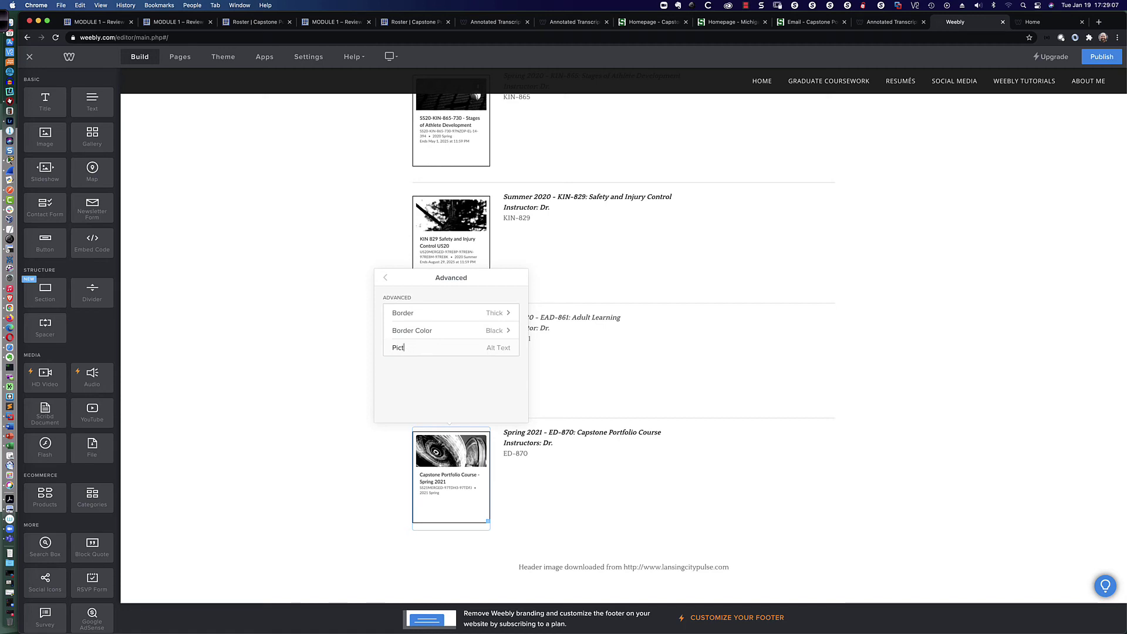
key(BackSpace)
key(BackSpace)
text(ED)
click(385, 277)
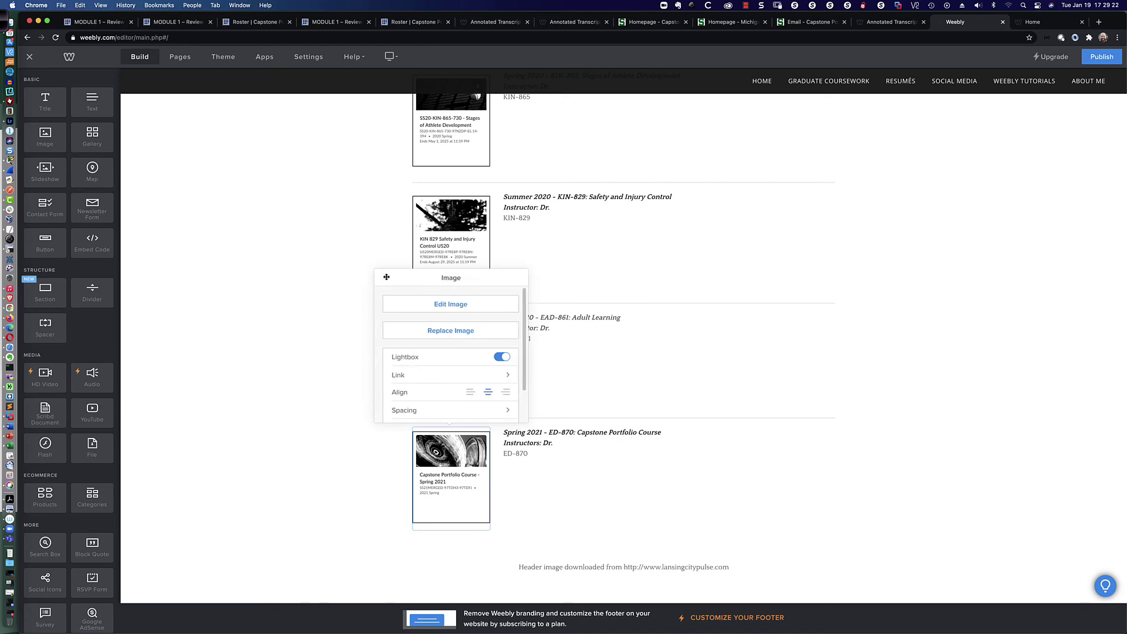
click(348, 358)
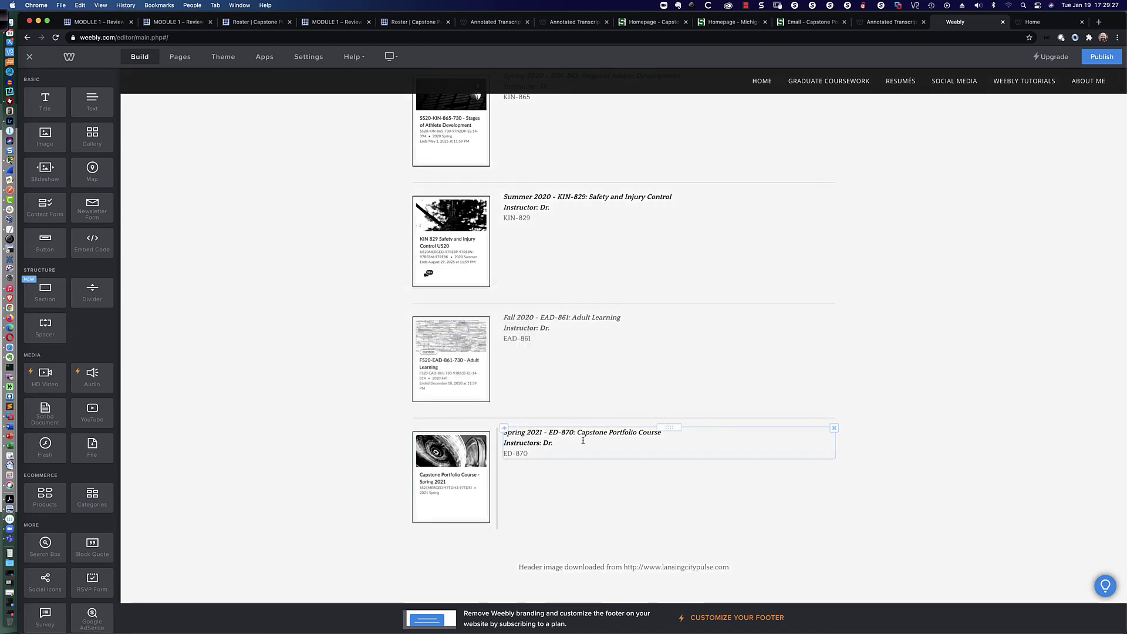
- Drop a Divider element beneath the Spring 2021 ED-870 Capstone Portfolio Course entry
drag(93, 290, 630, 539)
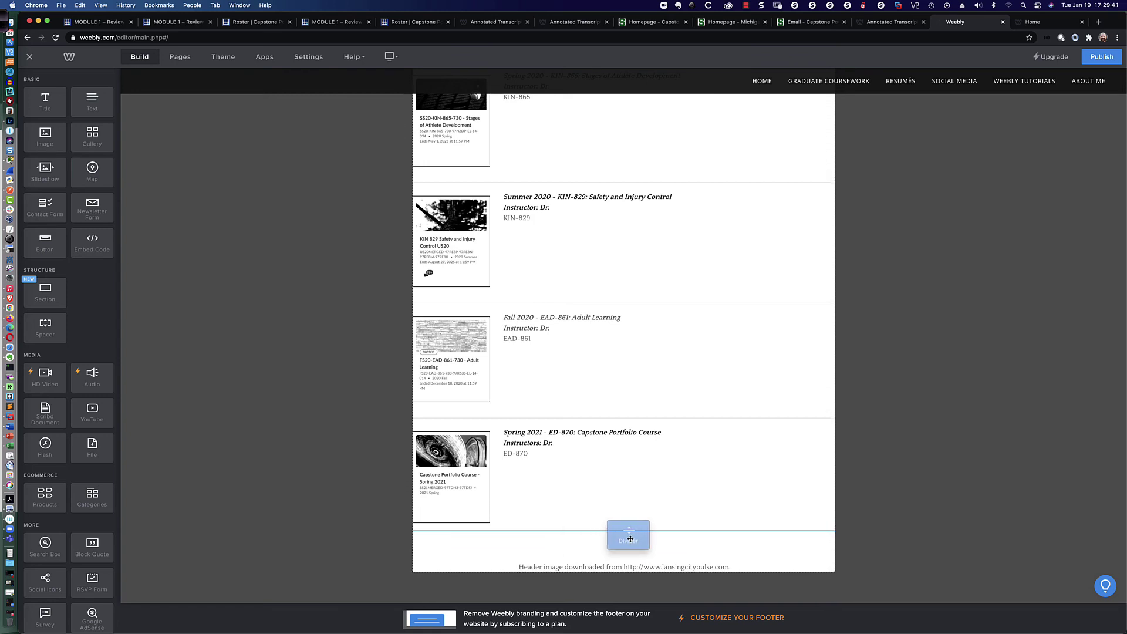
drag(629, 538, 635, 560)
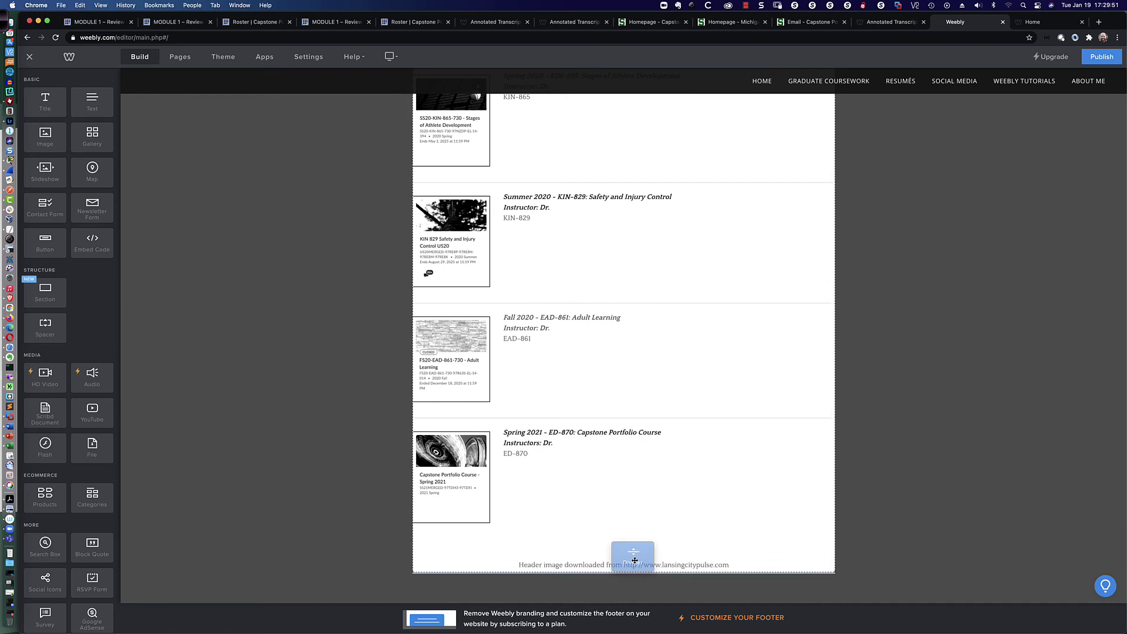
drag(635, 560, 628, 535)
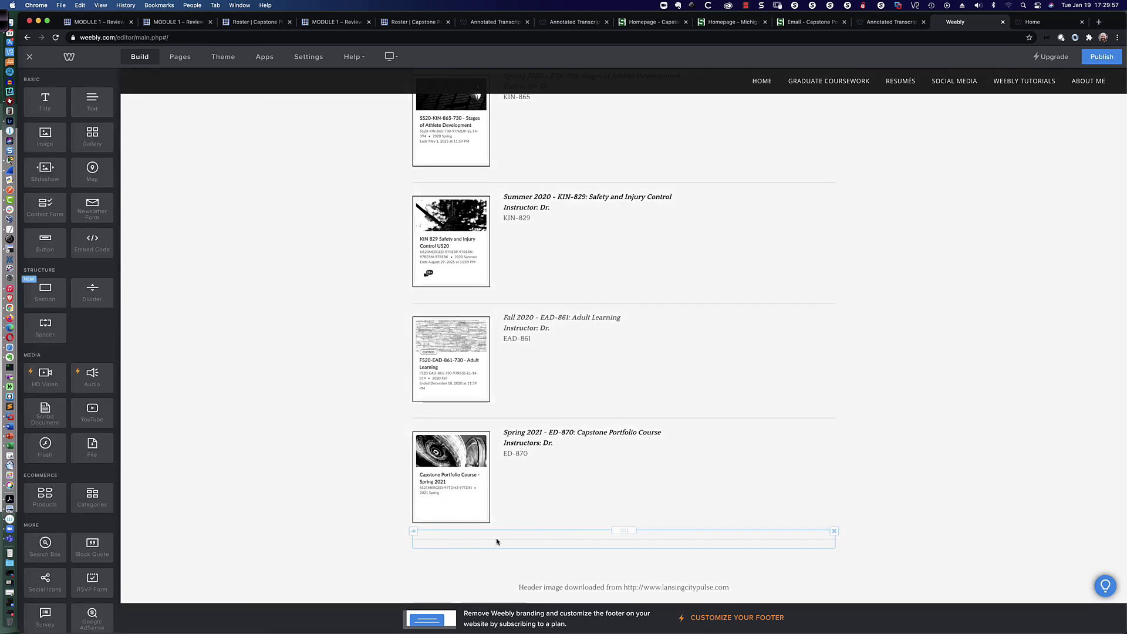
scroll(388, 536, down, 1)
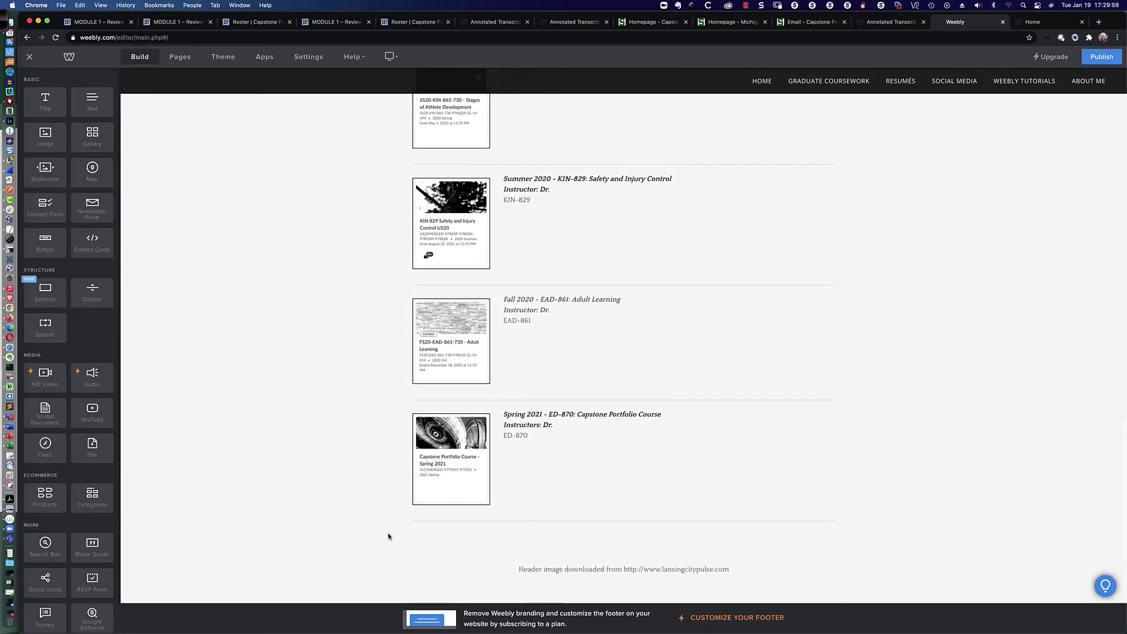
scroll(388, 536, up, 5)
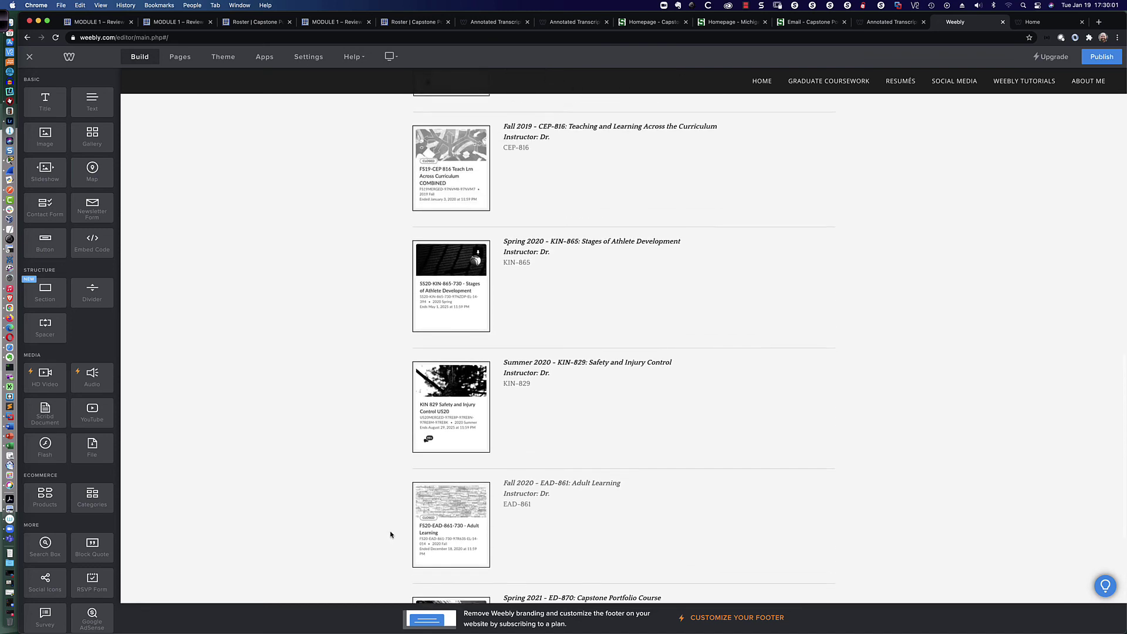
scroll(391, 534, up, 10)
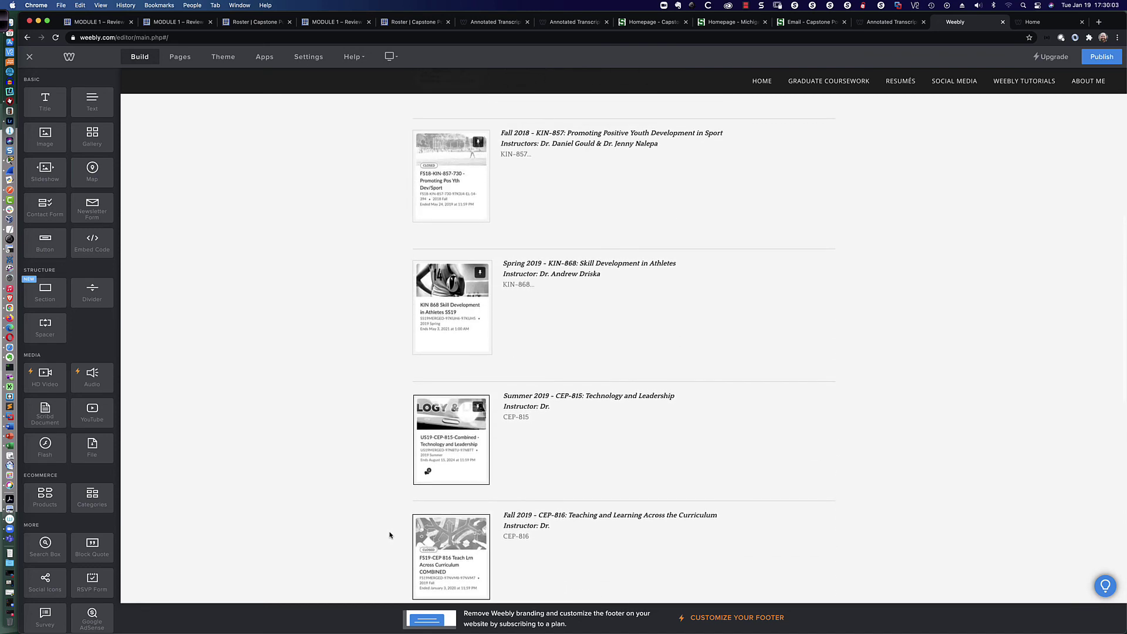
scroll(390, 535, up, 10)
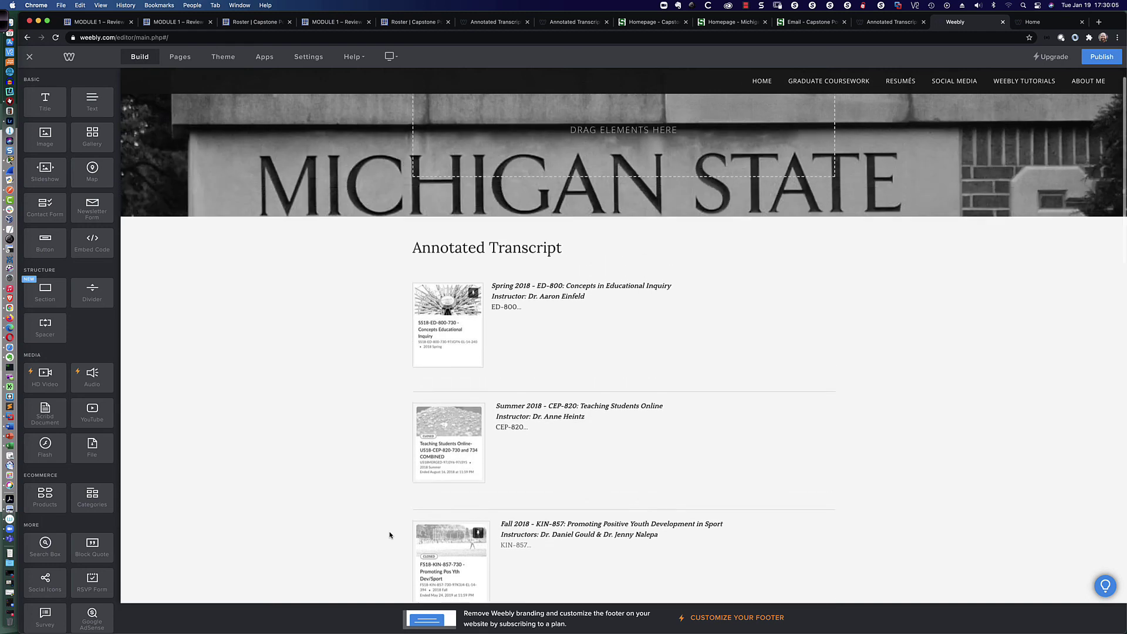
scroll(389, 531, down, 2)
scroll(389, 524, down, 8)
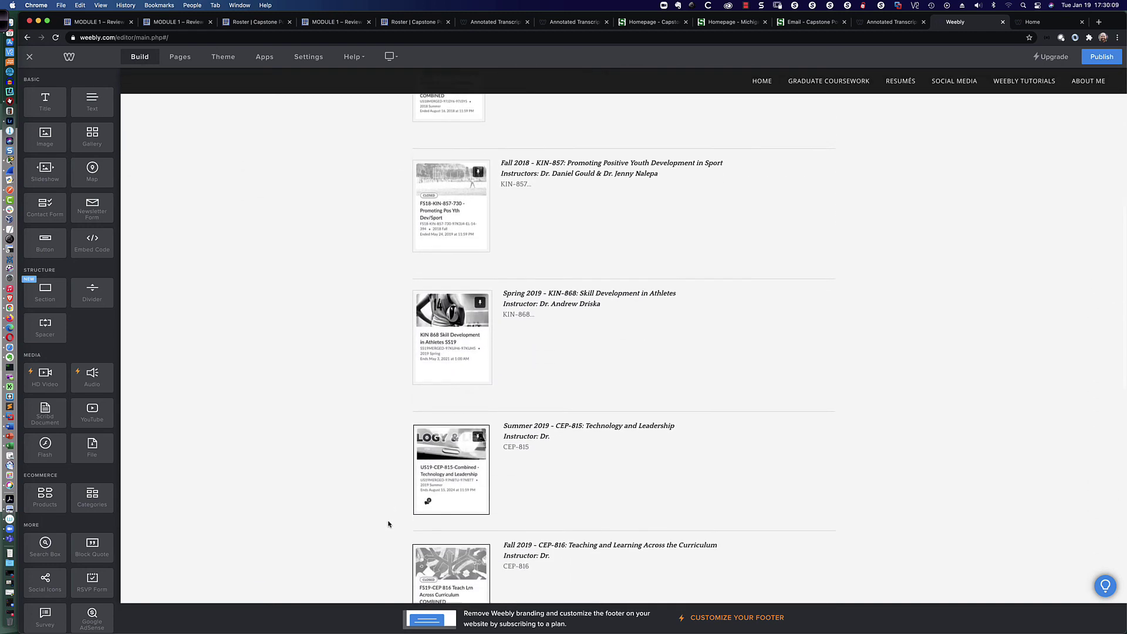
scroll(388, 524, down, 8)
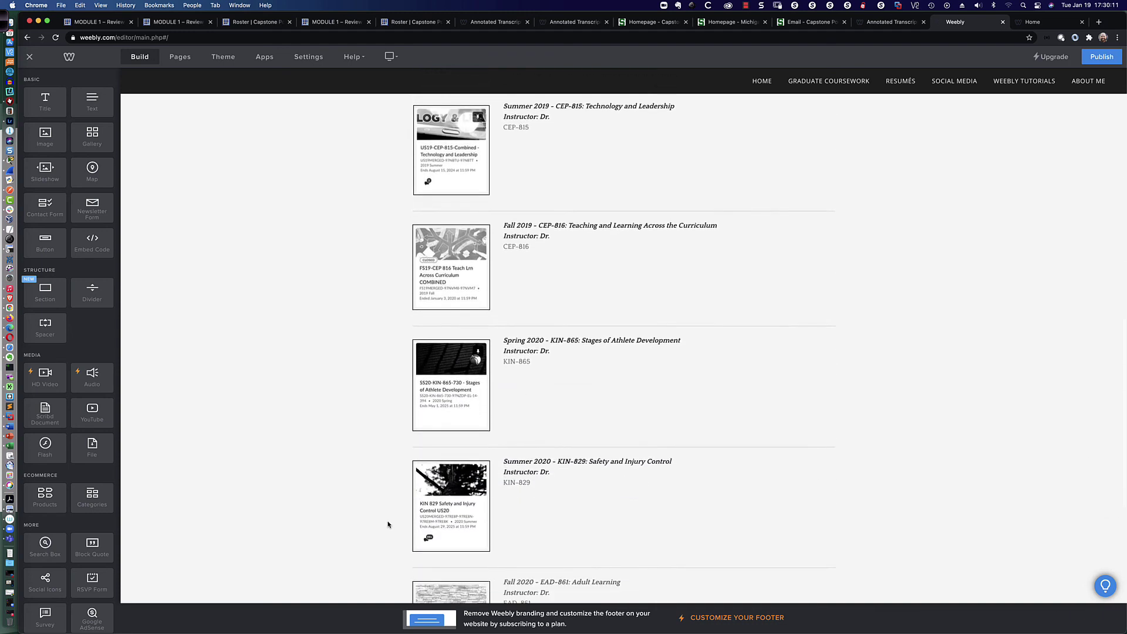
scroll(388, 524, down, 7)
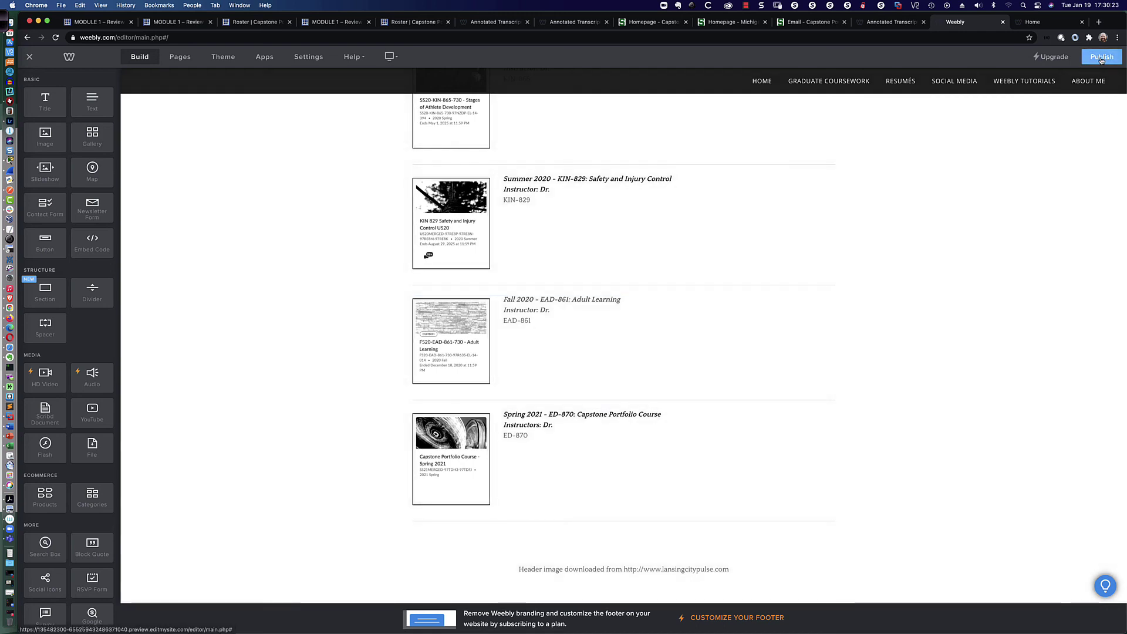
- Publish the Weebly site and close the Website Published! confirmation
click(1101, 57)
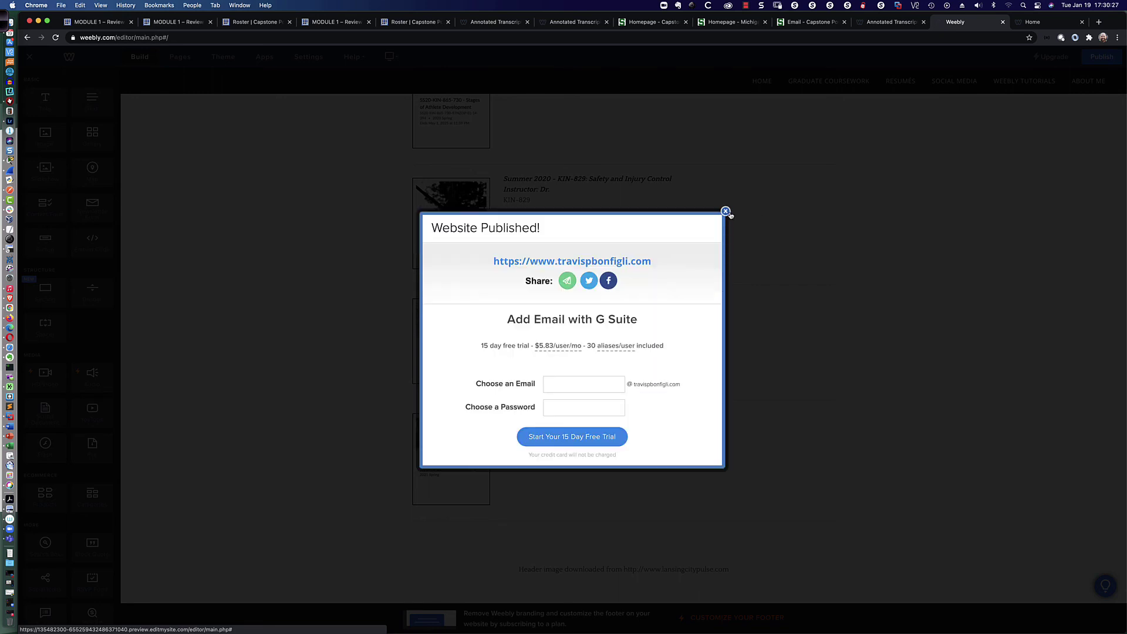
click(725, 211)
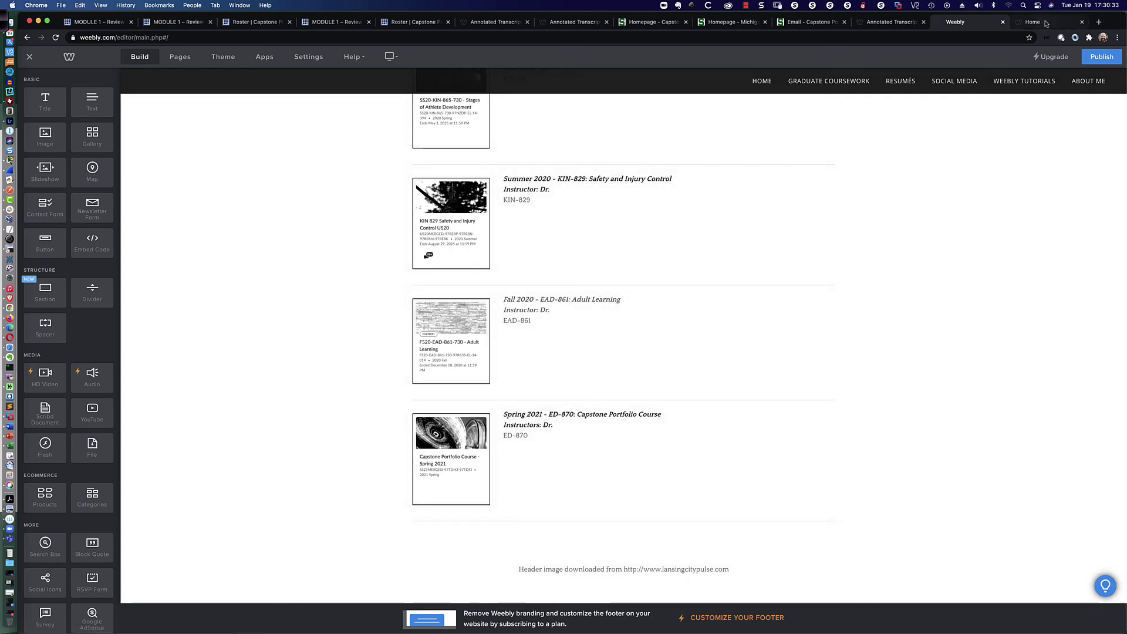
- Reload the live Home page in Chrome and bring up the Graduate Coursework dropdown
click(1043, 22)
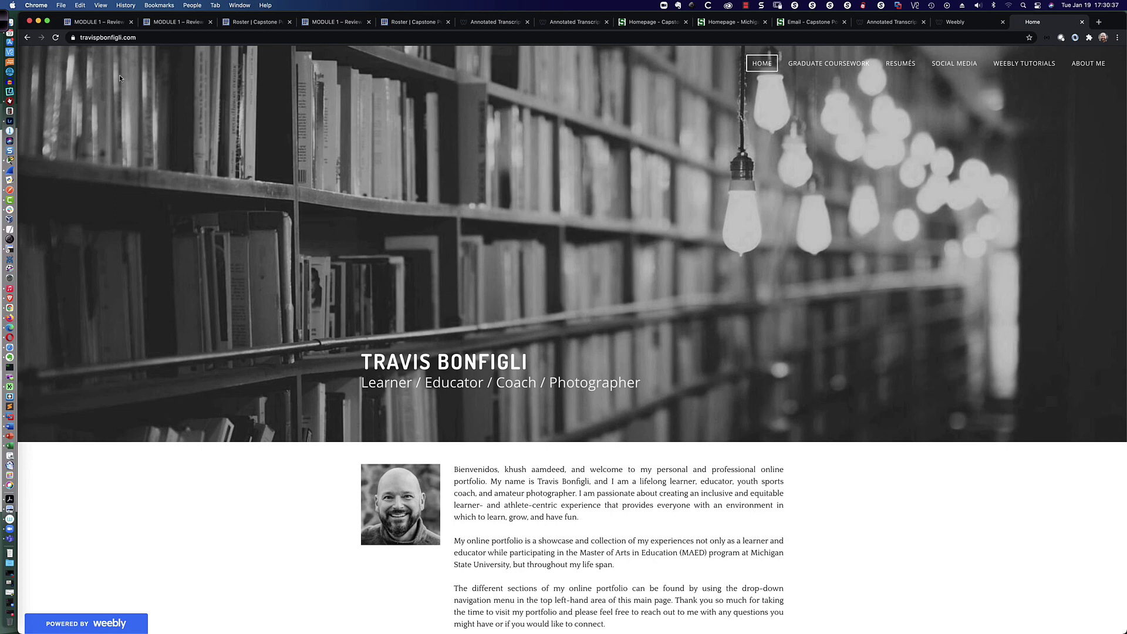
click(56, 38)
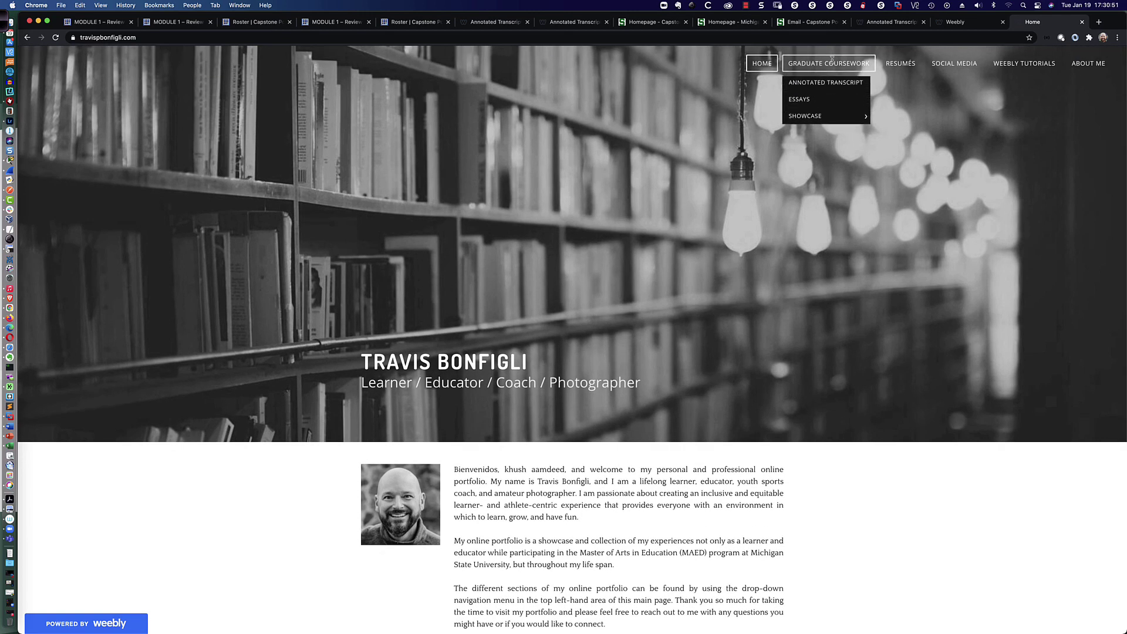
scroll(625, 125, down, 1)
scroll(625, 125, down, 2)
scroll(625, 124, up, 2)
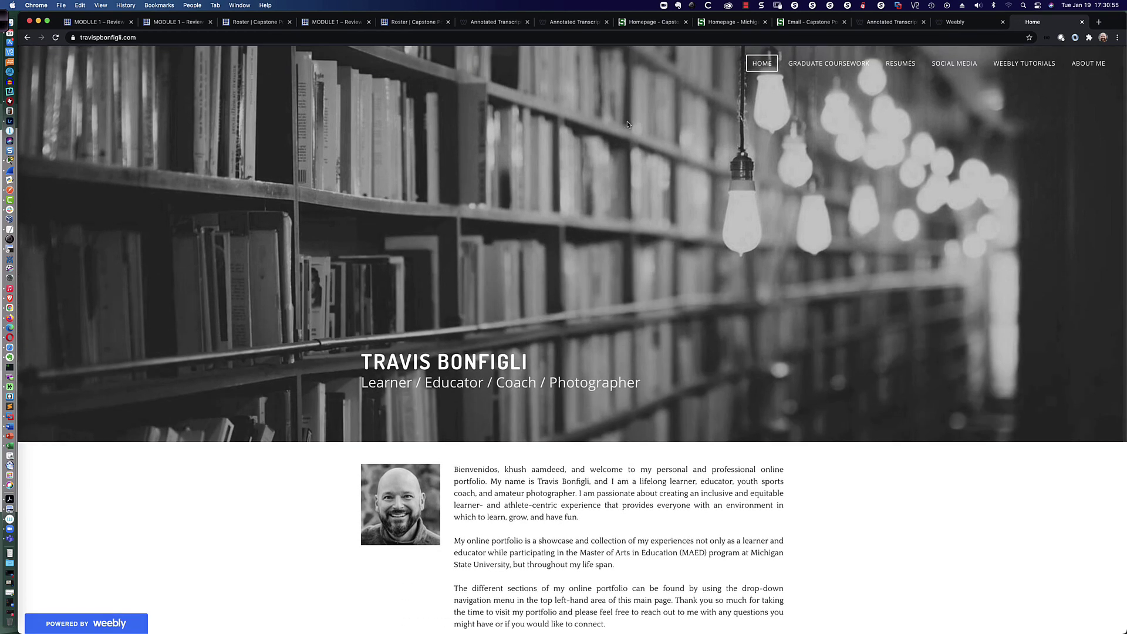
scroll(626, 124, down, 6)
scroll(627, 121, up, 7)
mouse_move(822, 66)
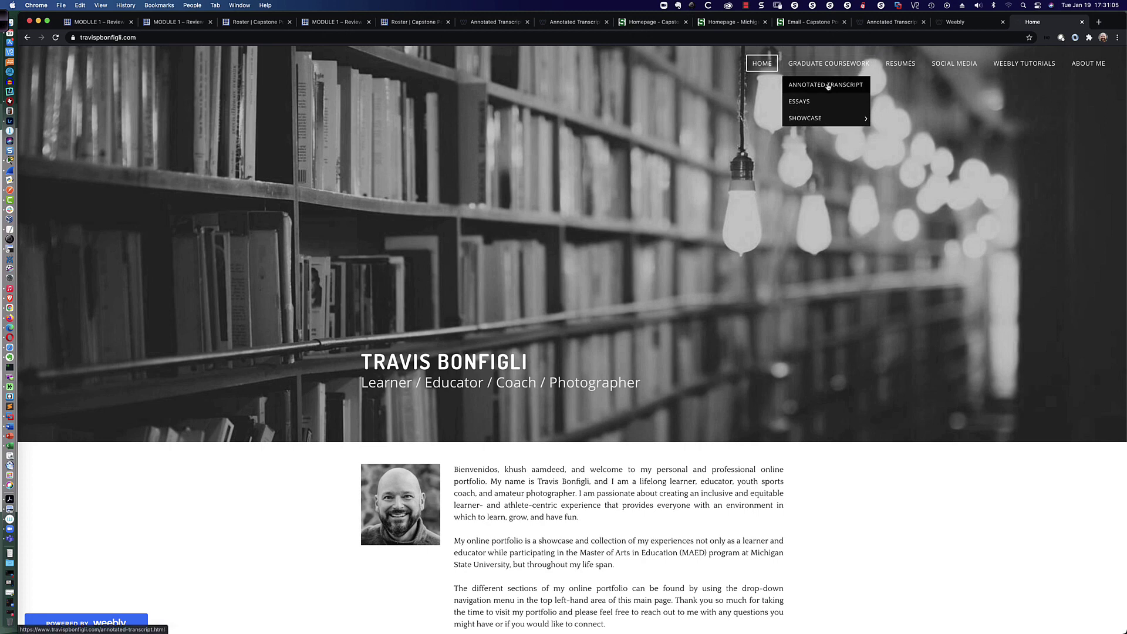
- Open the live Annotated Transcript page from the Graduate Coursework menu
click(828, 86)
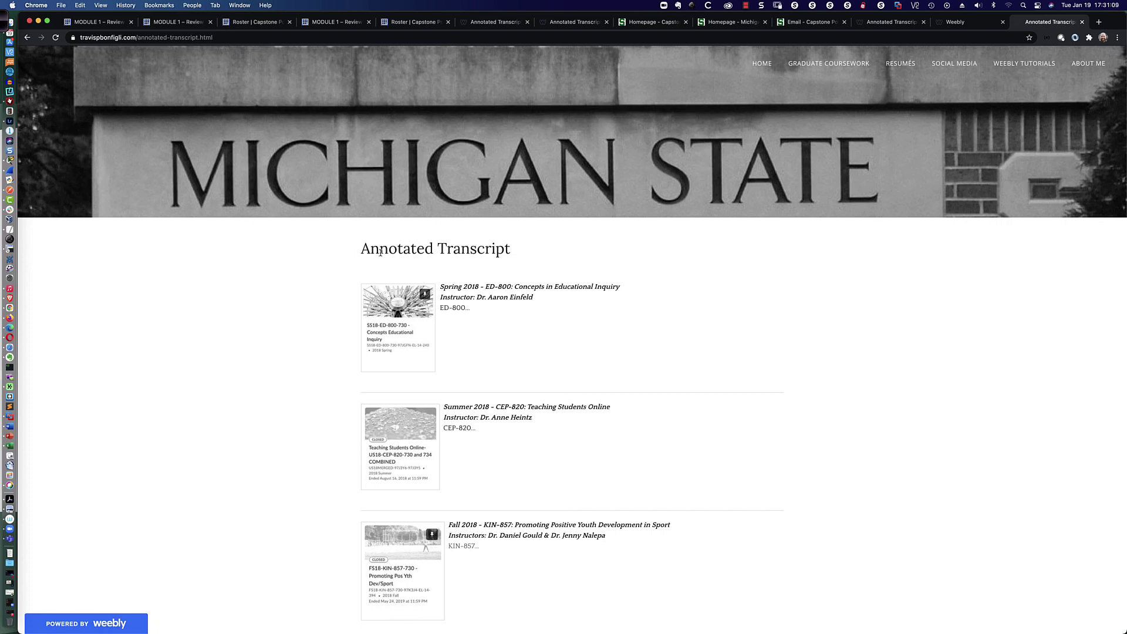
drag(508, 252, 356, 255)
click(342, 247)
- Check that the transcript's course list ends with the Spring 2021 ED-870 entry
scroll(344, 287, down, 3)
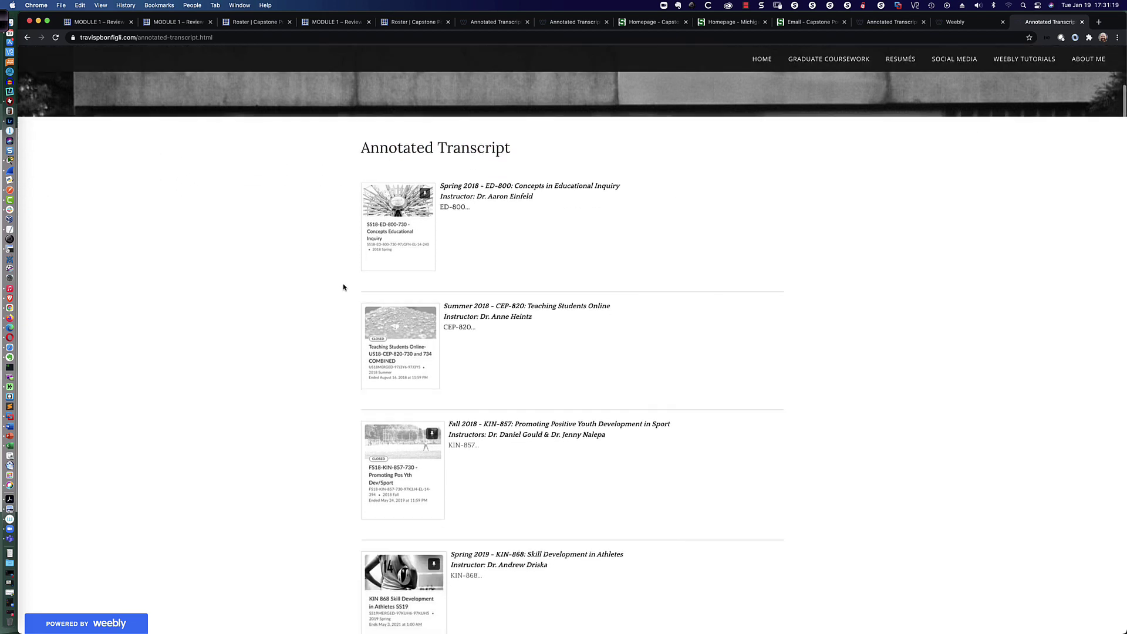
scroll(343, 287, down, 5)
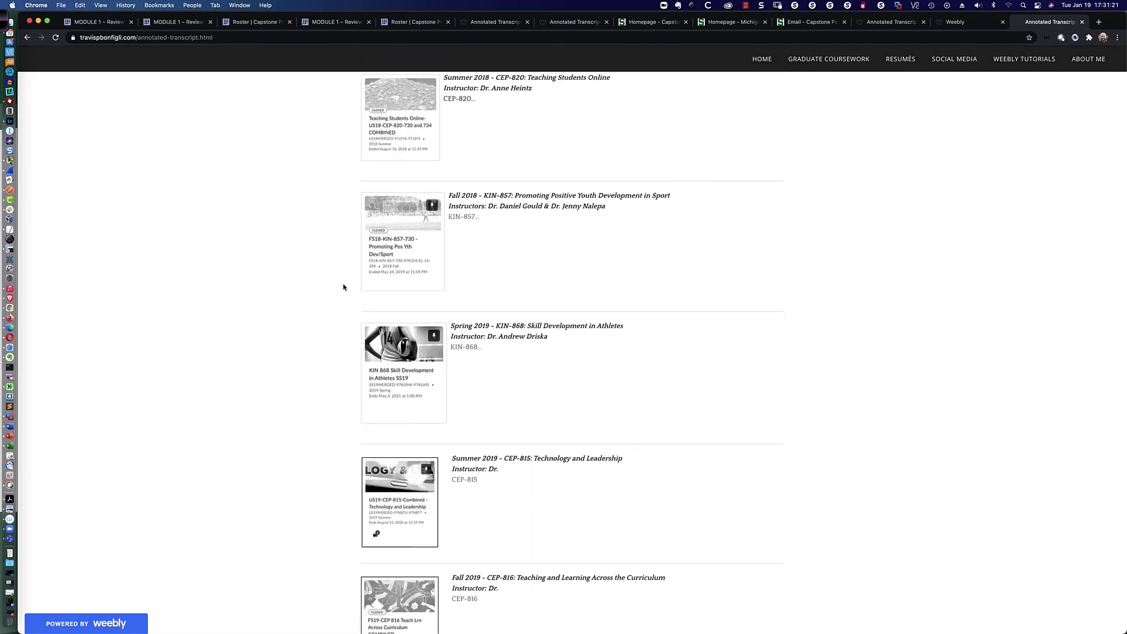
scroll(343, 287, down, 5)
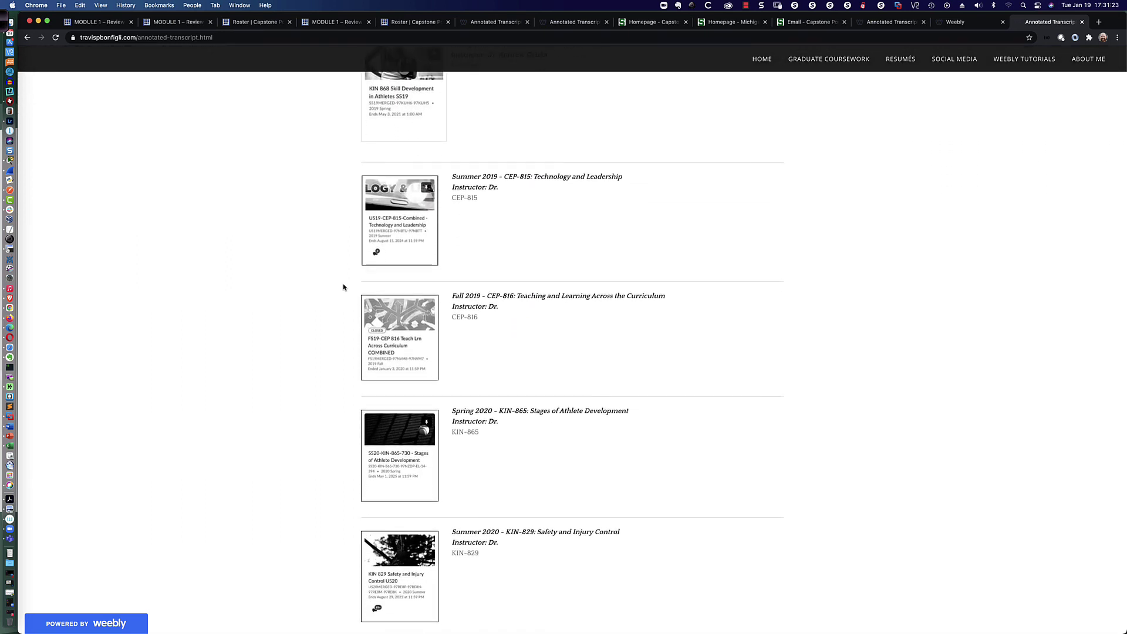
scroll(343, 287, down, 2)
scroll(343, 287, up, 2)
scroll(343, 287, up, 2)
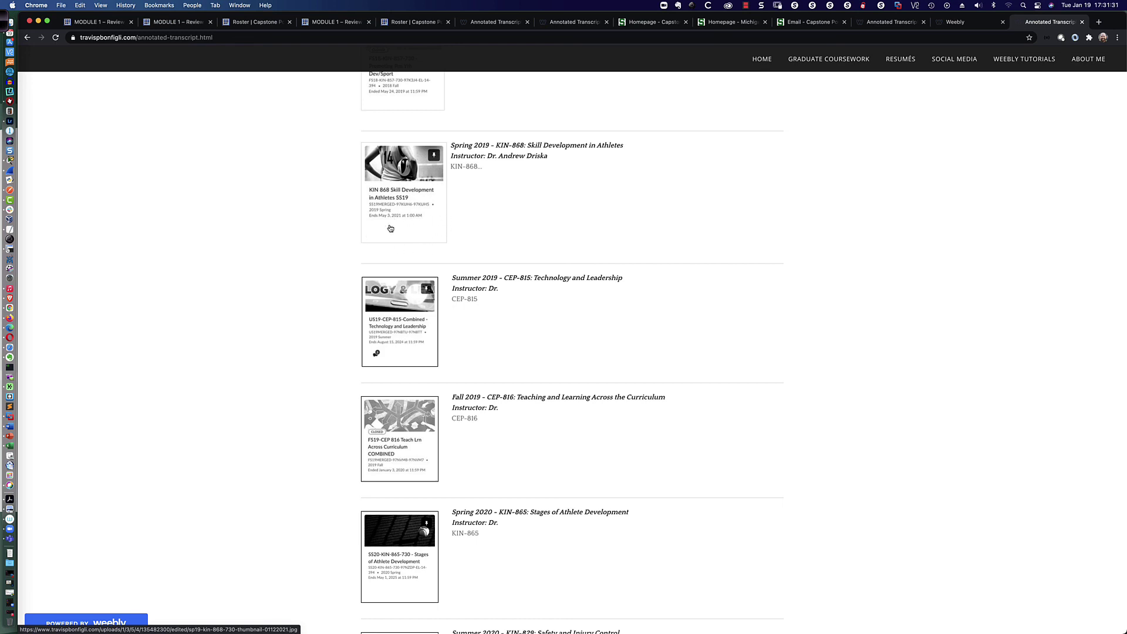
scroll(378, 299, down, 2)
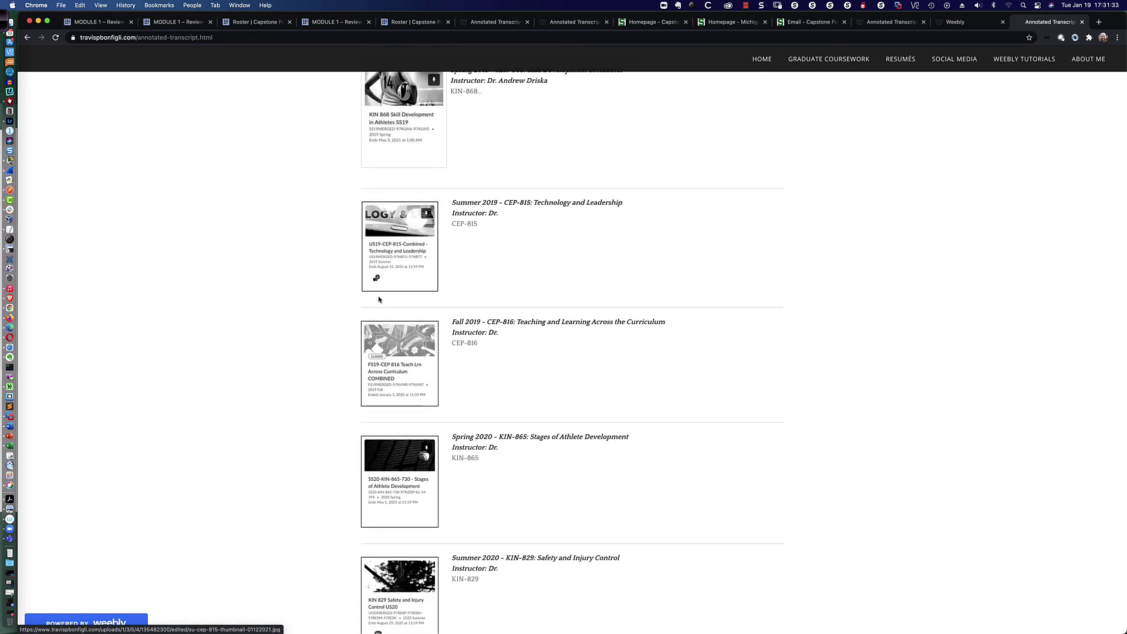
scroll(352, 290, down, 3)
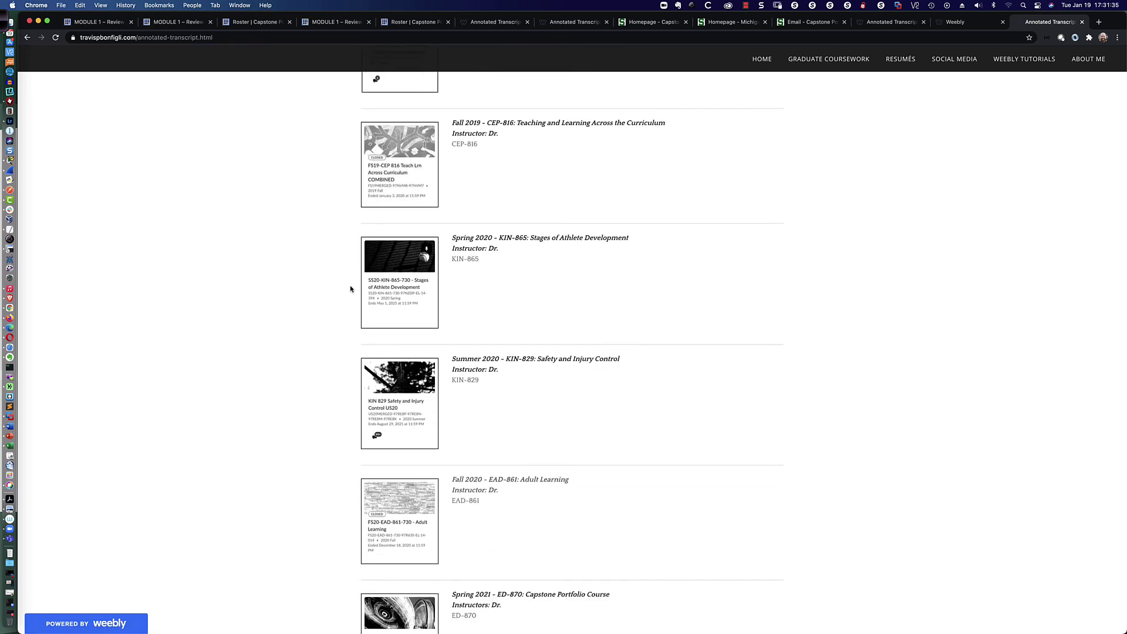
scroll(350, 289, down, 3)
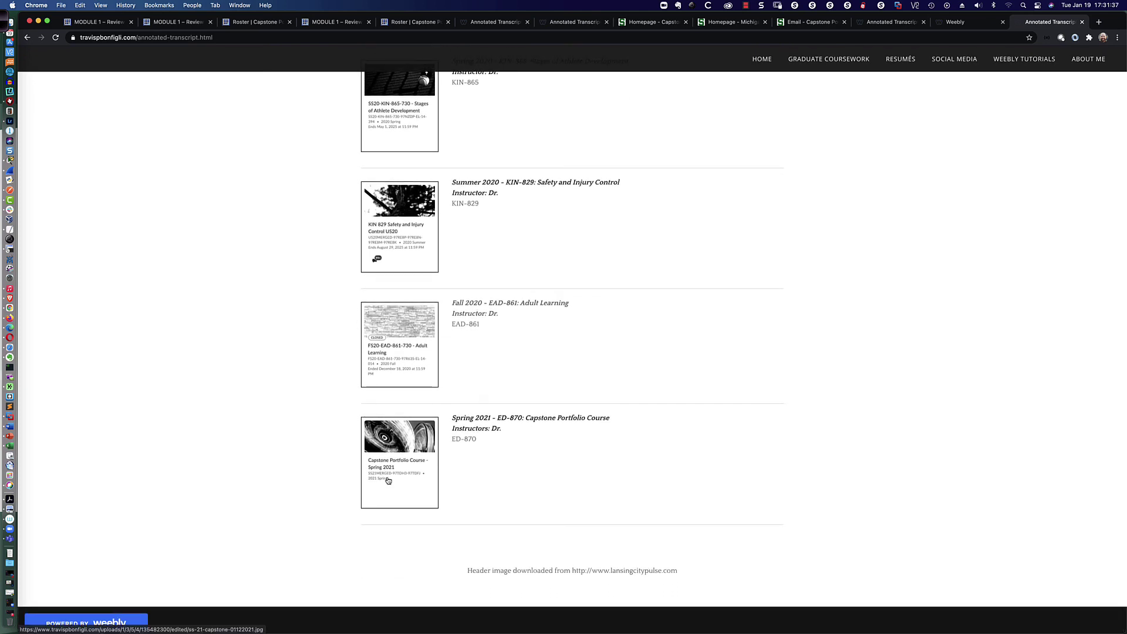